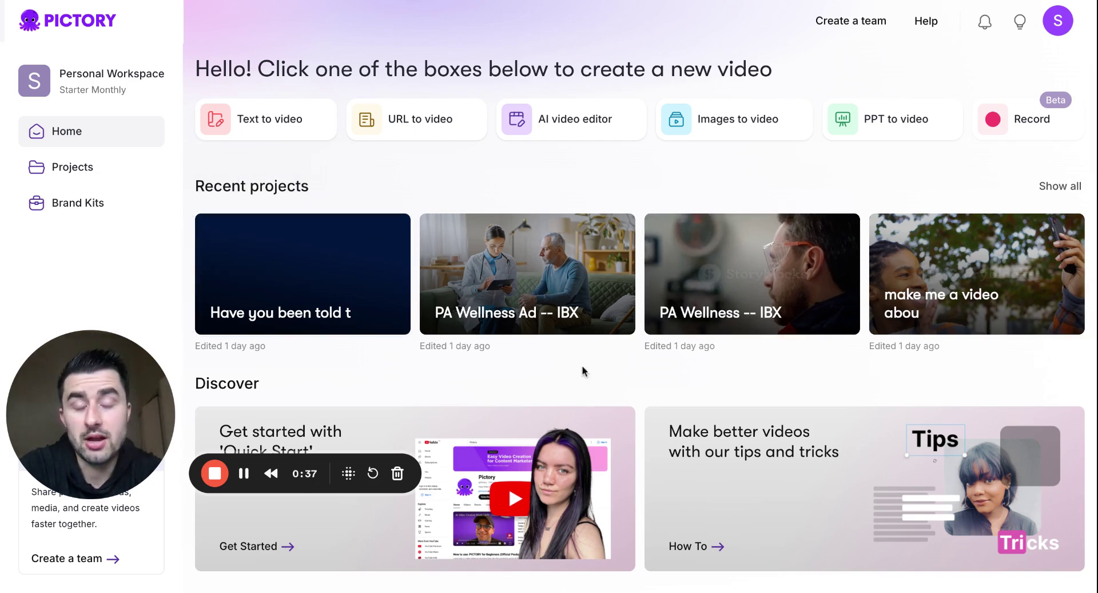
# - Open a blank Pictory Text to video script editor, then switch to a new ChatGPT chat
pyautogui.scroll(-1, 545, 403)
pyautogui.scroll(1, 545, 400)
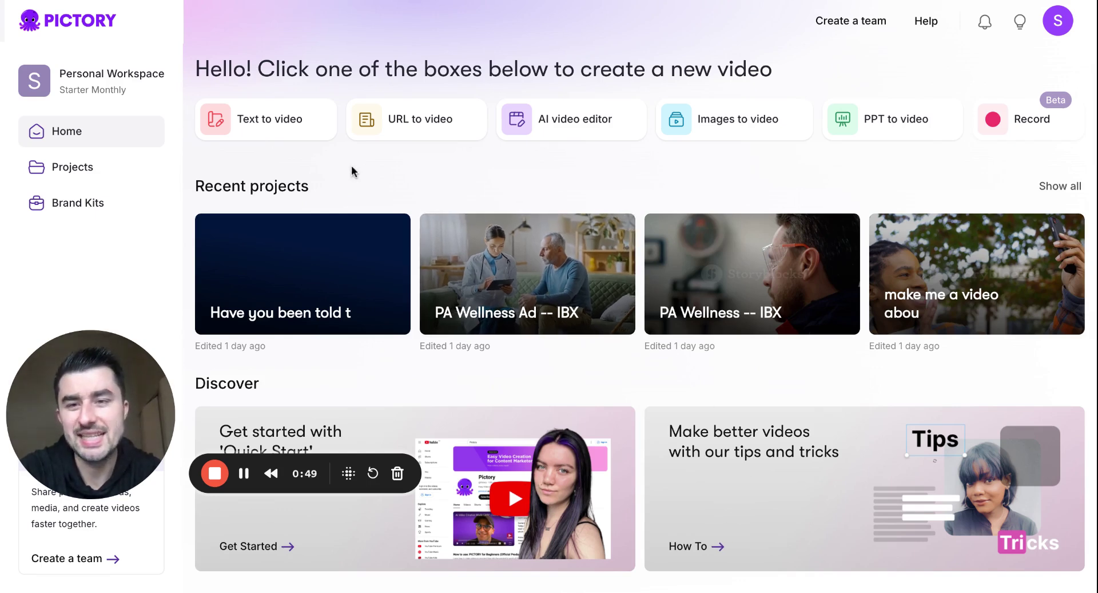
pyautogui.moveTo(276, 133)
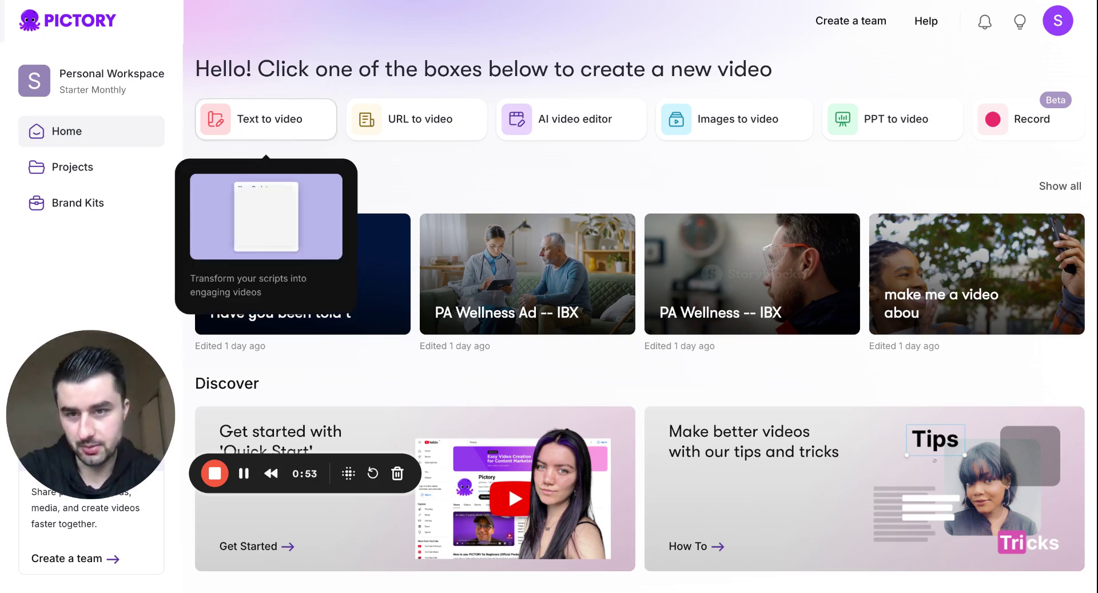
pyautogui.moveTo(409, 121)
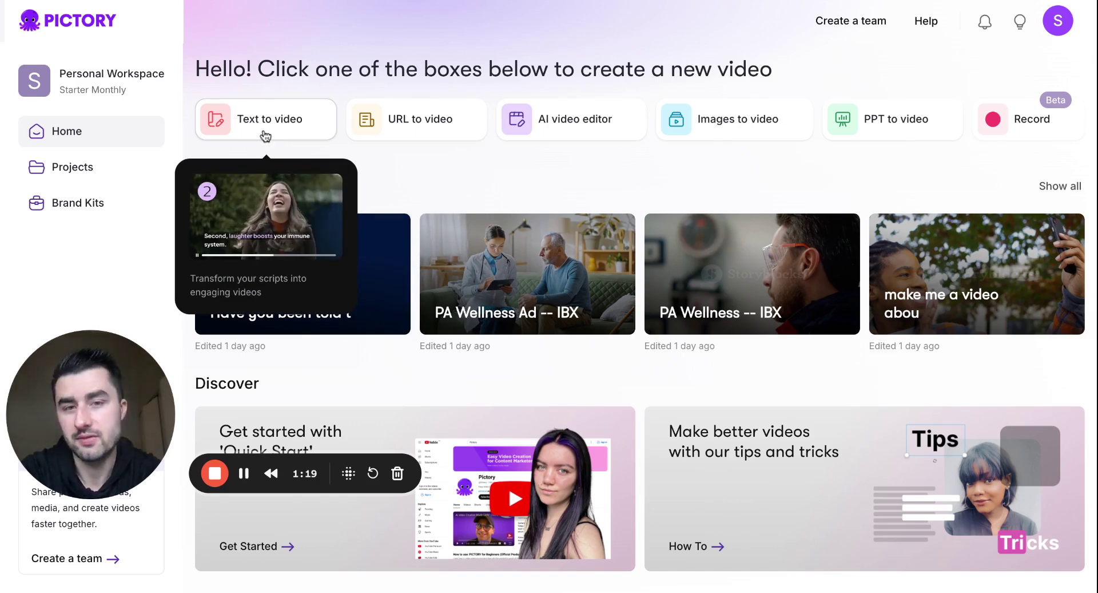
pyautogui.moveTo(614, 123)
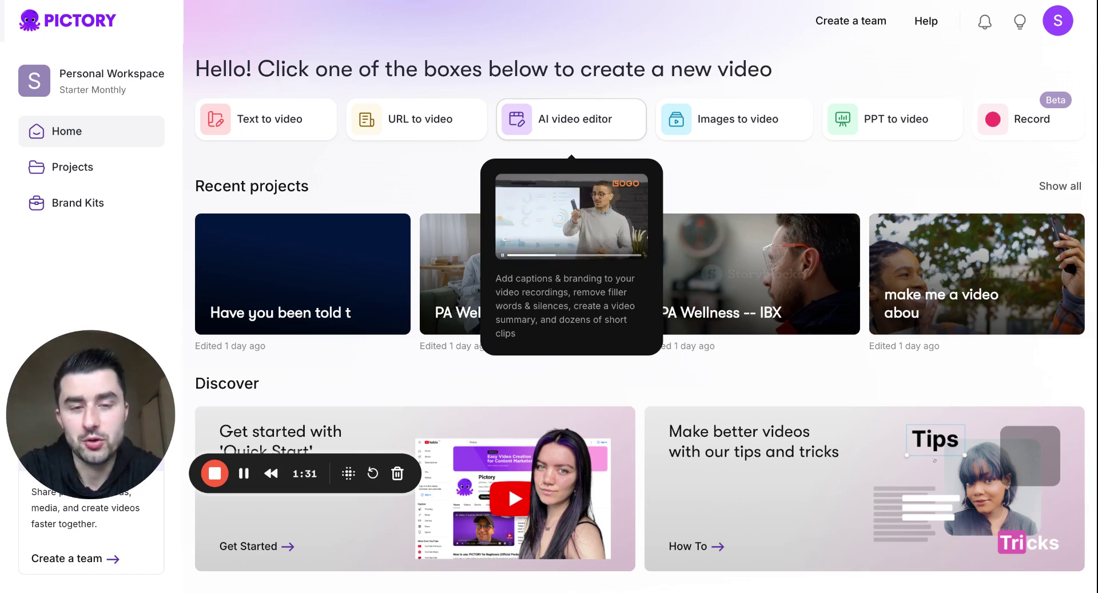
pyautogui.moveTo(741, 123)
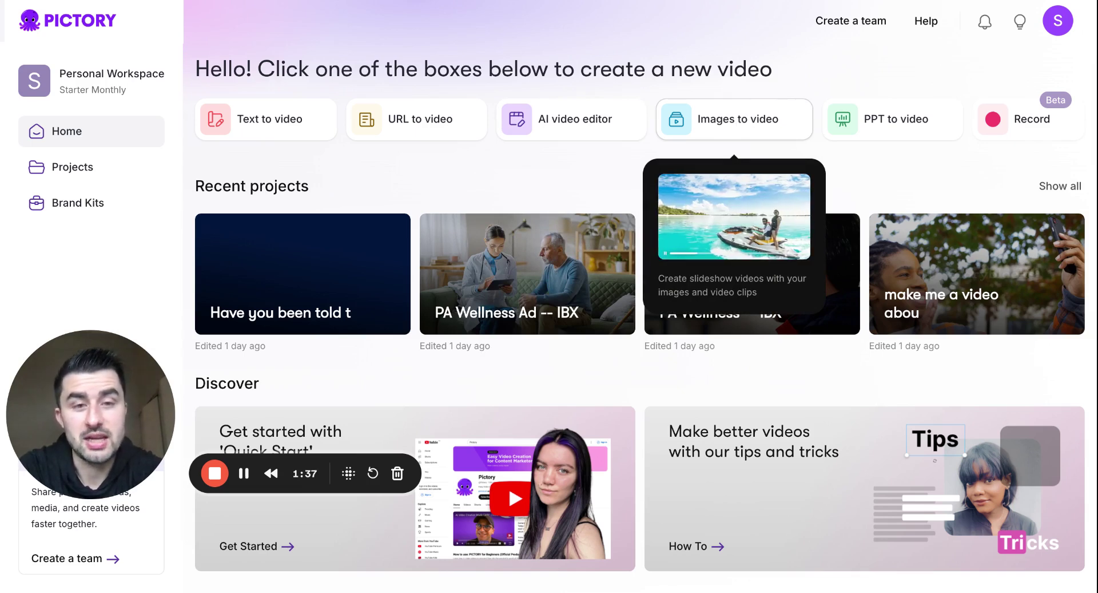
pyautogui.moveTo(897, 133)
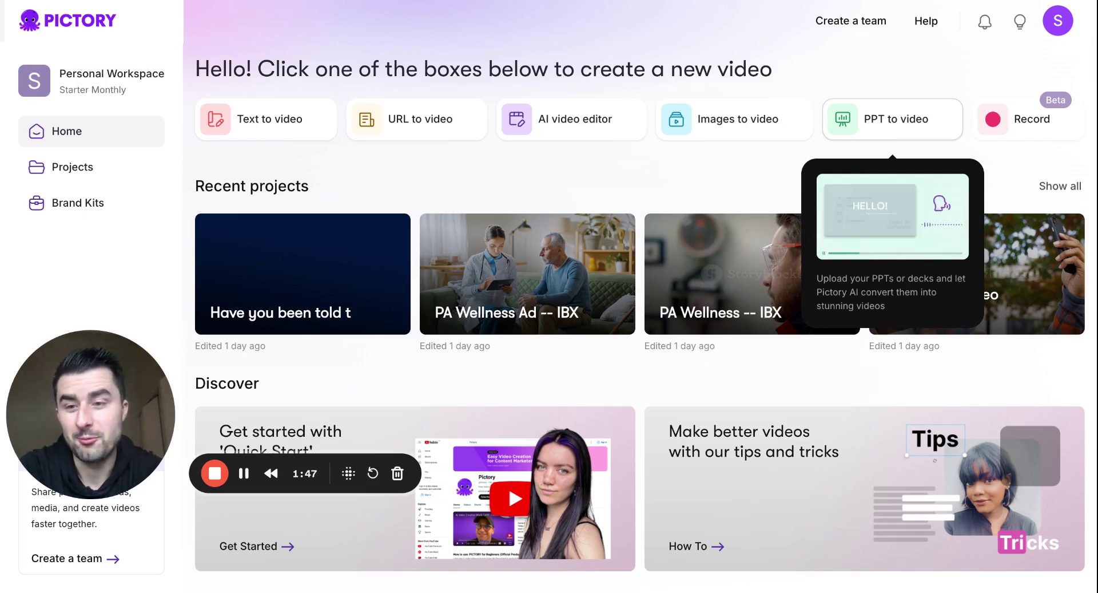
pyautogui.moveTo(1049, 127)
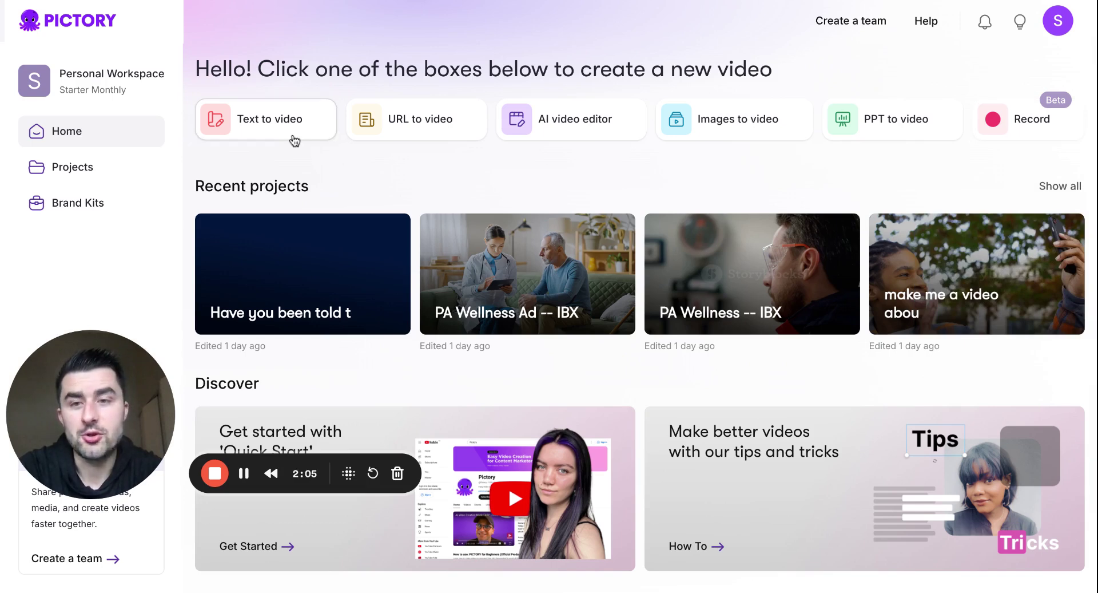
pyautogui.click(292, 138)
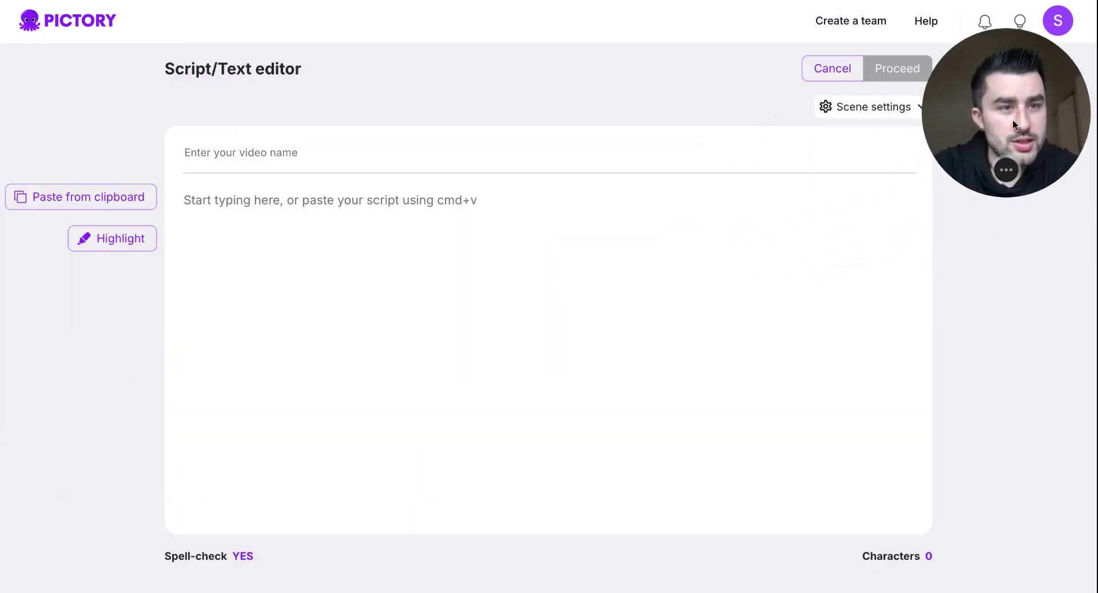
pyautogui.moveTo(1051, 125); pyautogui.dragTo(1059, 105)
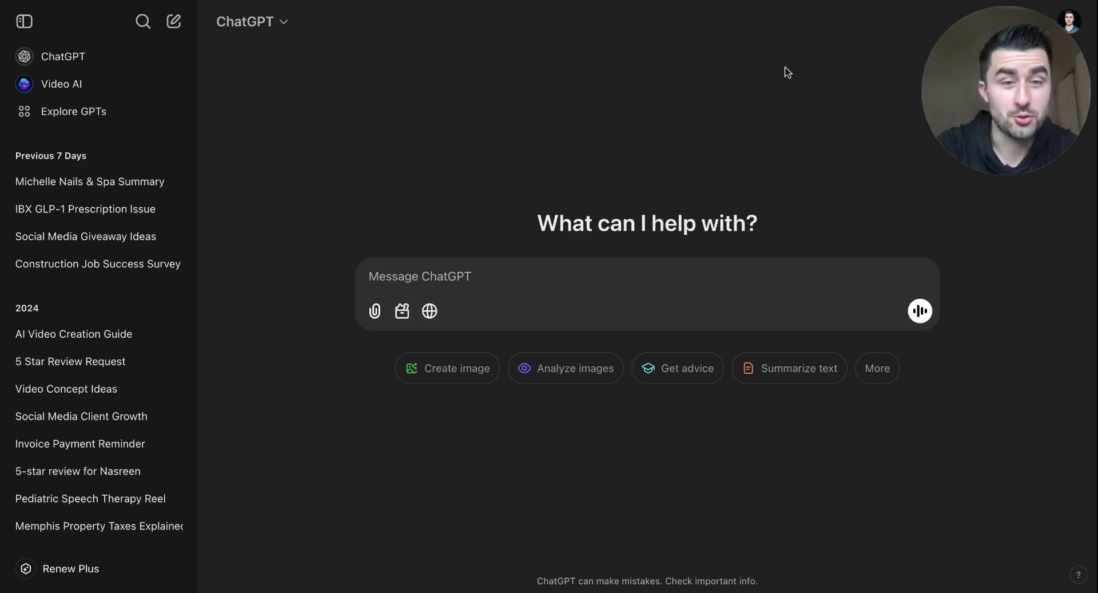
# - Ask ChatGPT to write a video script for Boyle Technologies LLC, a logistics firm serving SaaS companies
pyautogui.click(491, 277)
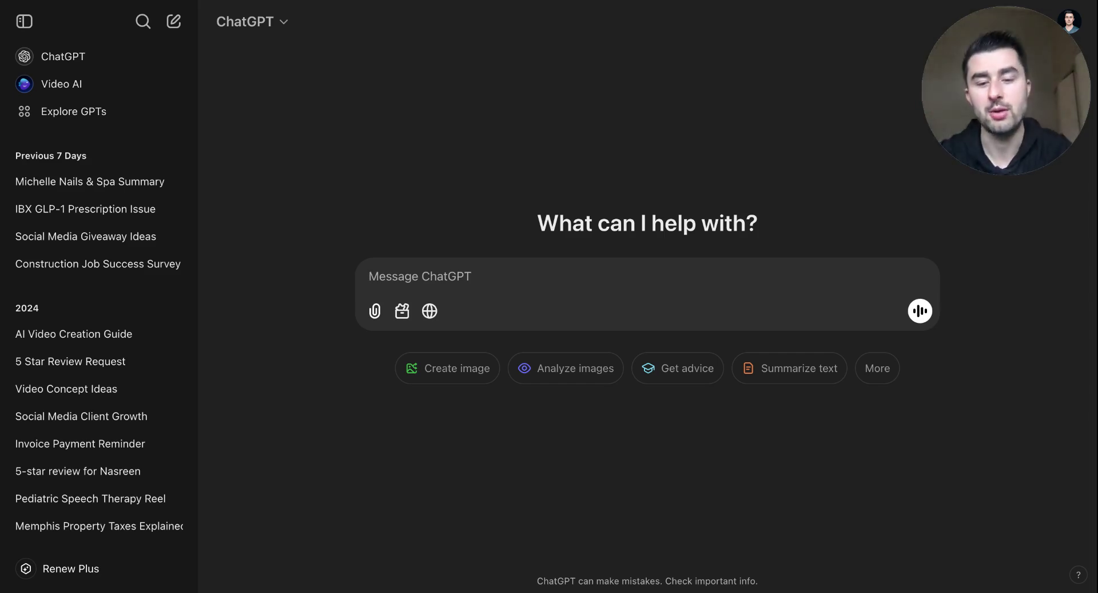
pyautogui.write('write me a script for Boy')
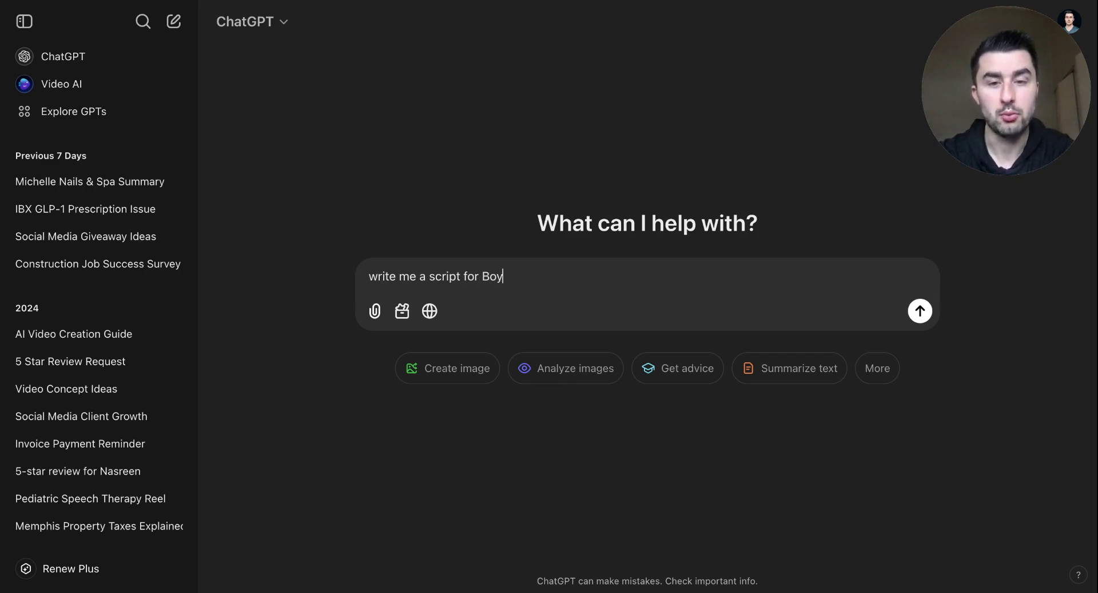
pyautogui.write('le Techn')
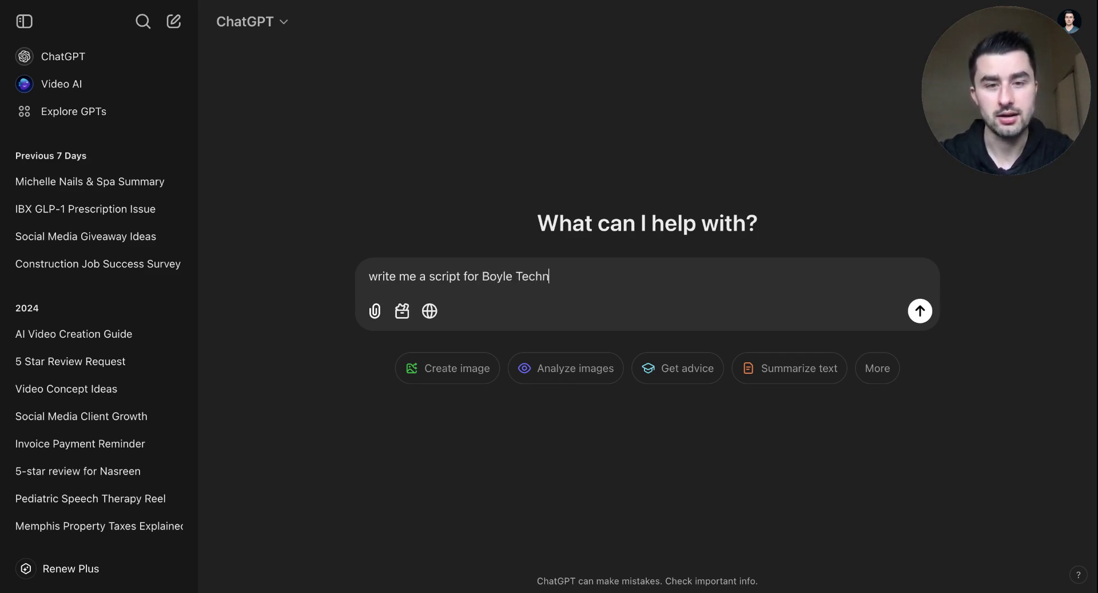
pyautogui.write('ologies LLC which ')
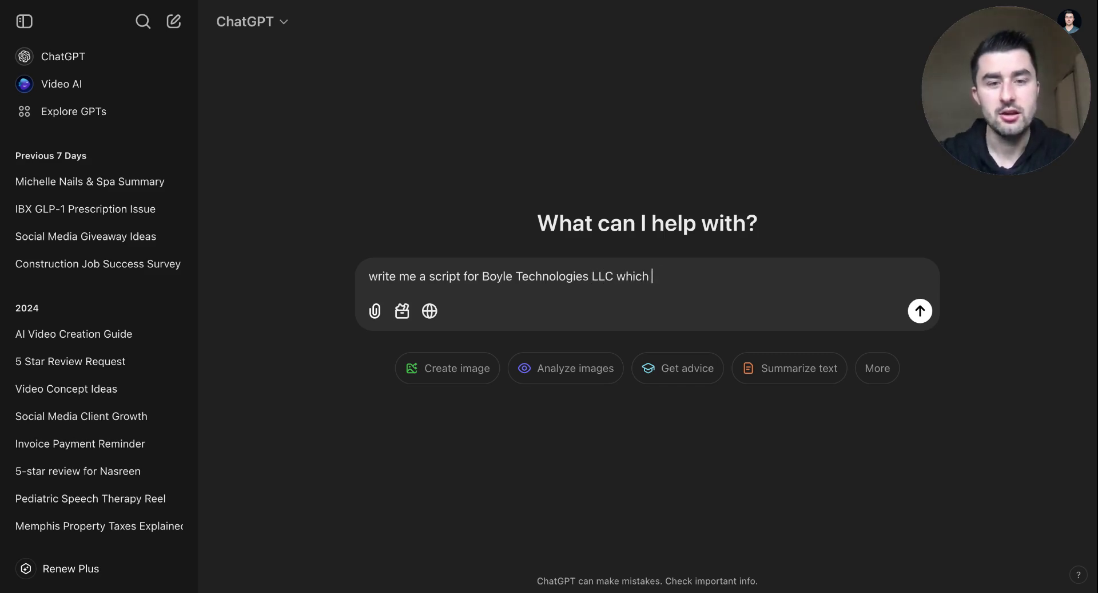
pyautogui.write('handles logistics for SAAS companies')
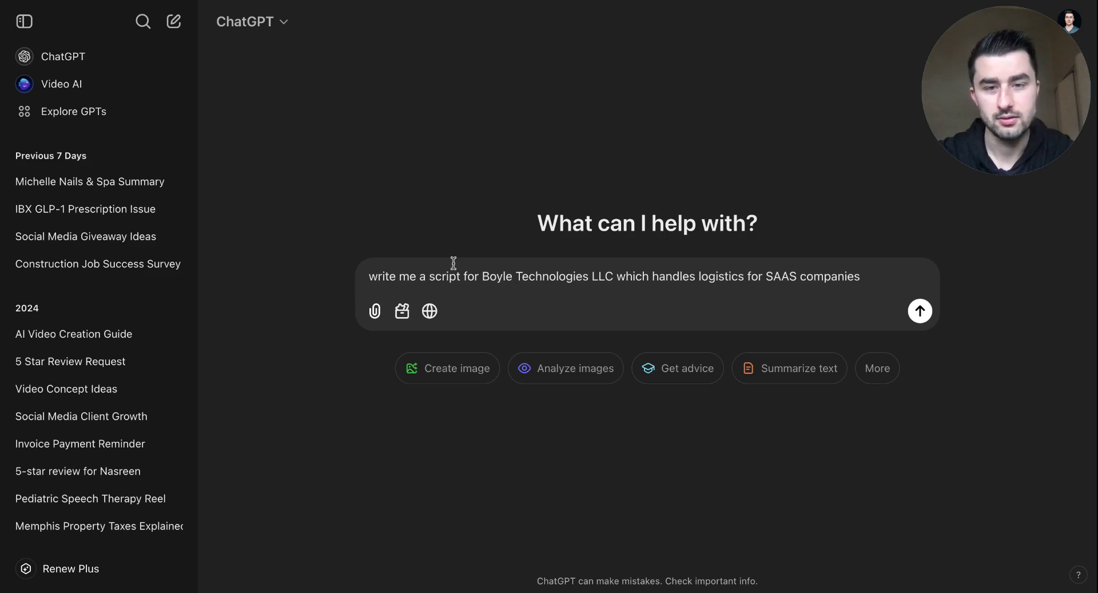
pyautogui.write('video')
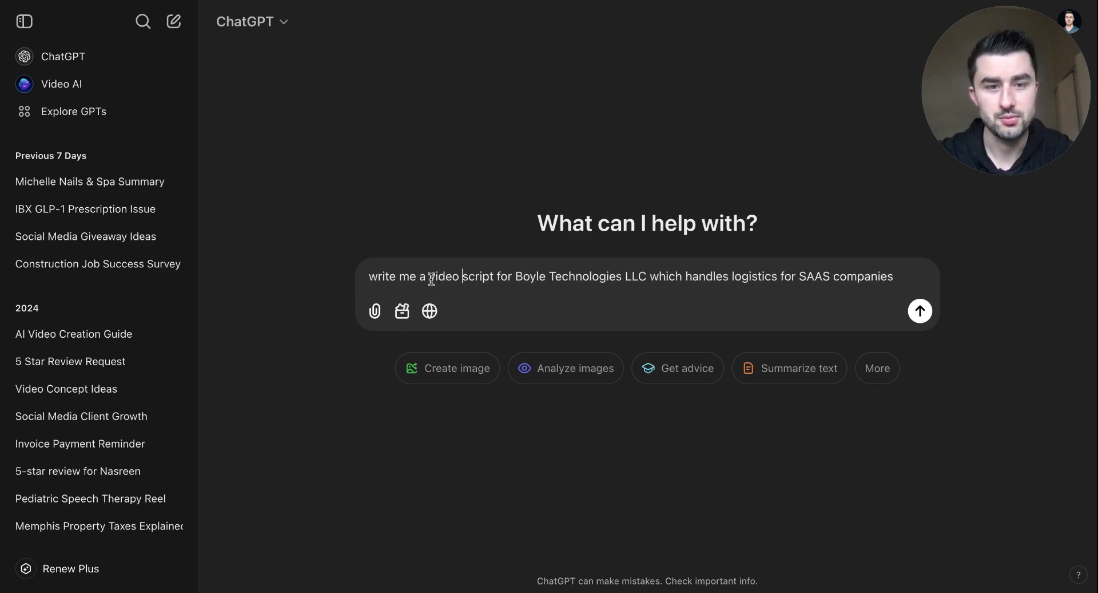
pyautogui.press('Return')
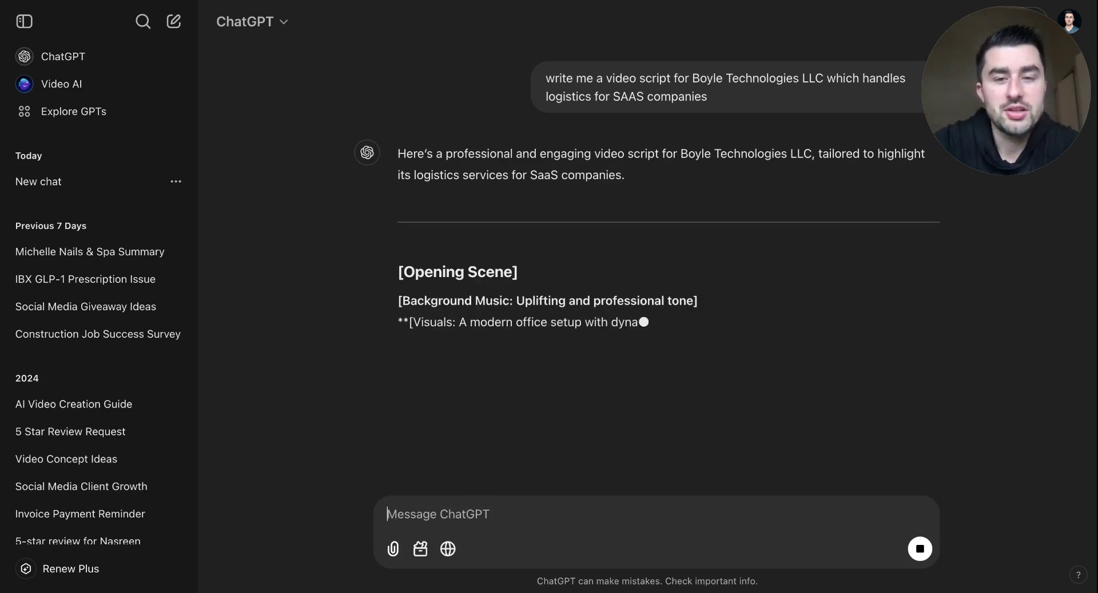
# - Select and copy the entire generated Boyle Technologies script from the ChatGPT page
pyautogui.scroll(-4, 655, 309)
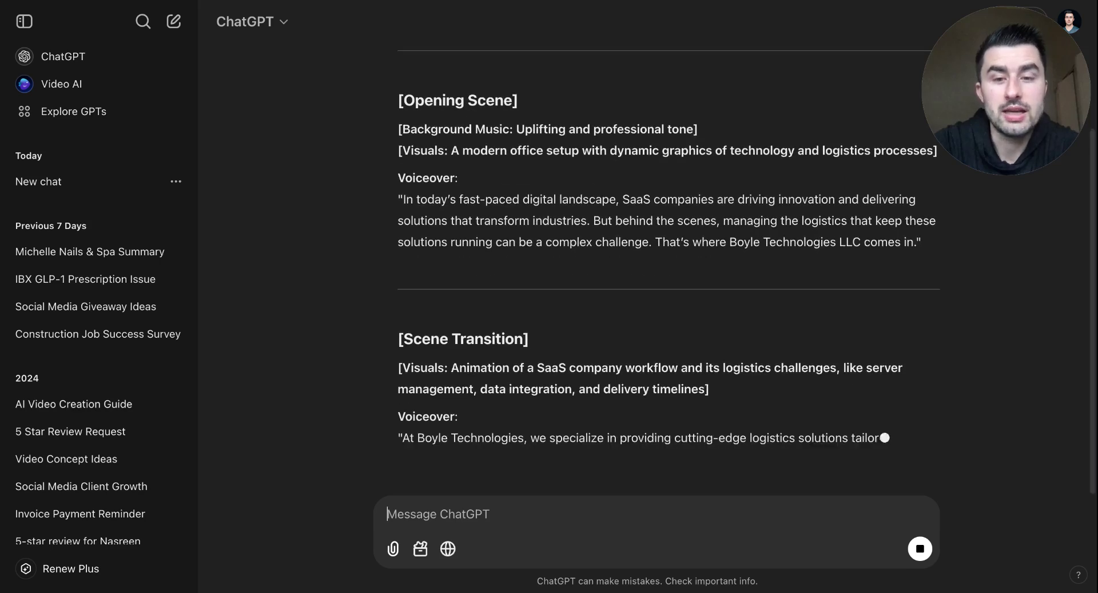
pyautogui.scroll(3, 593, 211)
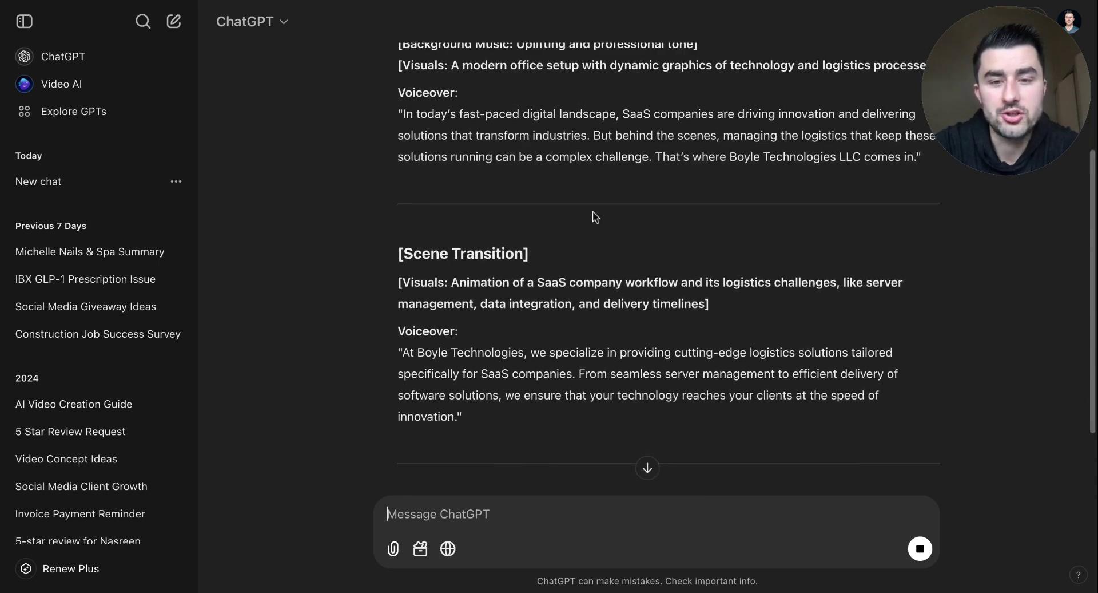
pyautogui.scroll(1, 568, 208)
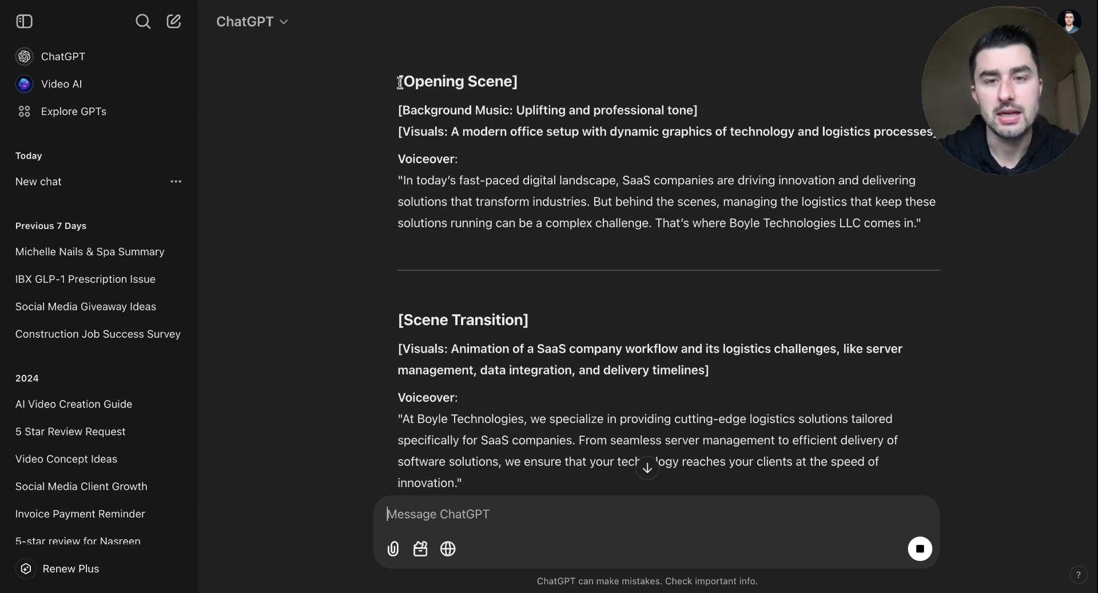
pyautogui.hotkey('ctrl', 'a')
pyautogui.scroll(-15, 400, 81)
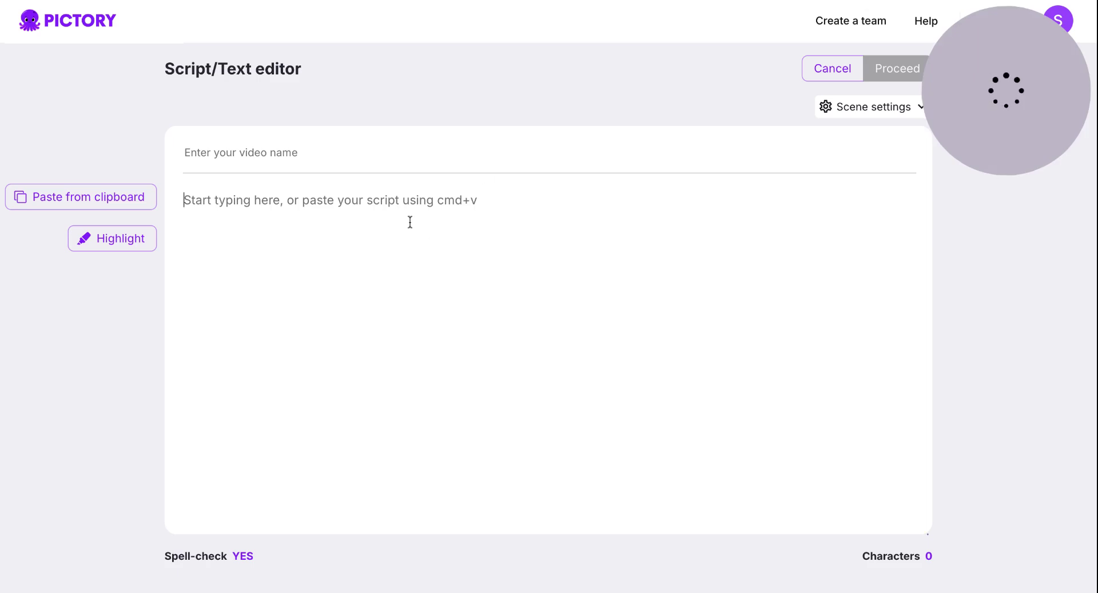
# - Paste the script into the editor and remove the opening scene headers, Voiceover label and quote
pyautogui.press('super+v')
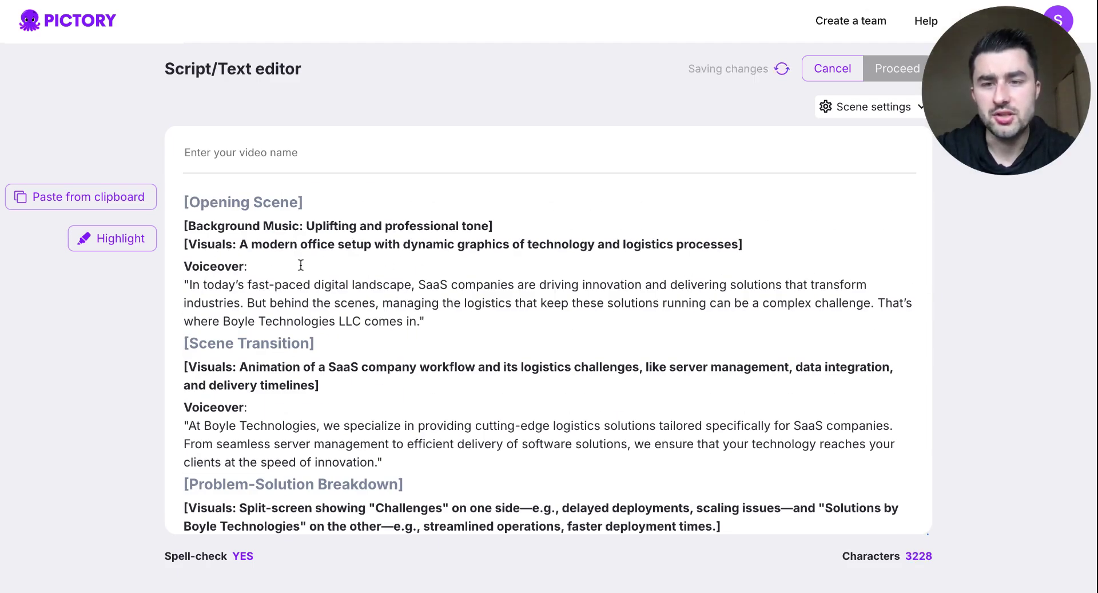
pyautogui.moveTo(253, 264); pyautogui.dragTo(184, 182)
pyautogui.press('BackSpace')
pyautogui.click(187, 218)
pyautogui.press('BackSpace')
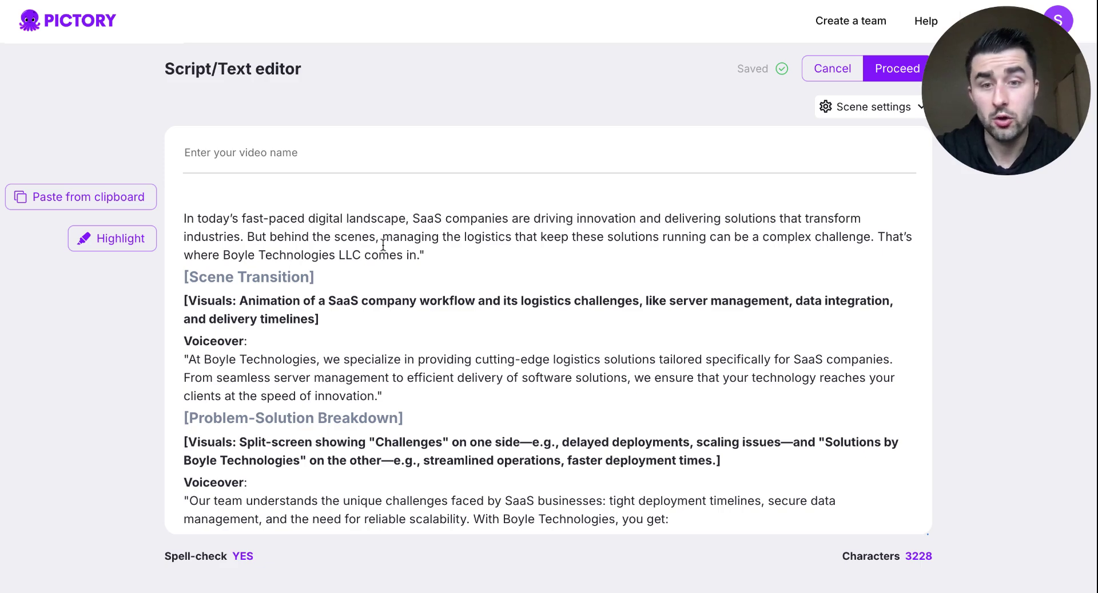
# - Delete the [Scene Transition] heading, second scene's Visuals and Voiceover lines, and quote before 'At Boyle Technologies'
pyautogui.tripleClick(336, 277)
pyautogui.press('BackSpace')
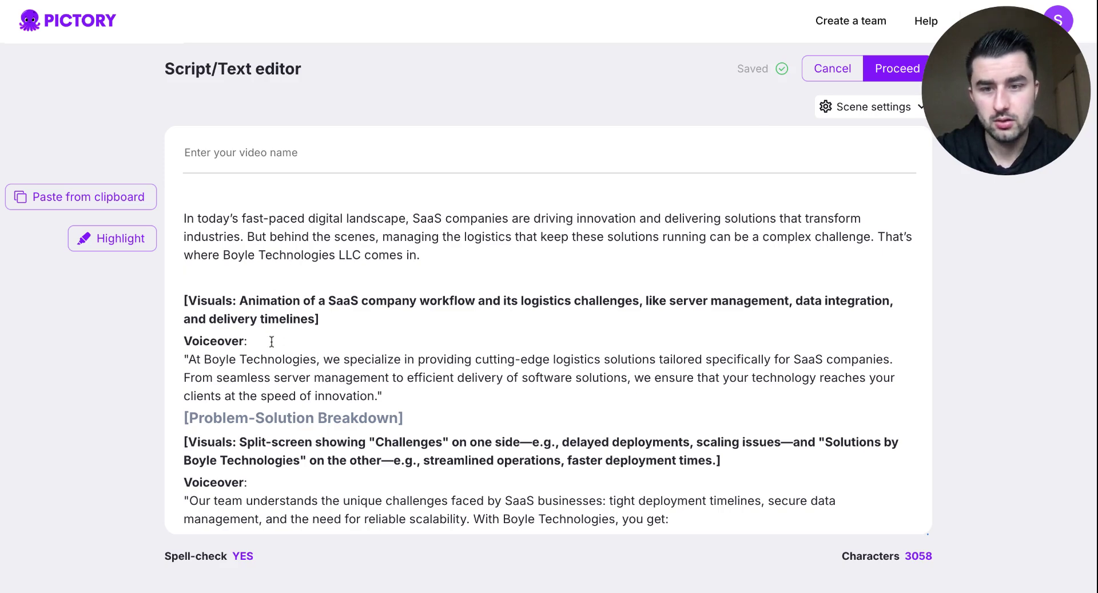
pyautogui.keyDown('shift'); pyautogui.click(272, 341); pyautogui.keyUp('shift')
pyautogui.press('BackSpace')
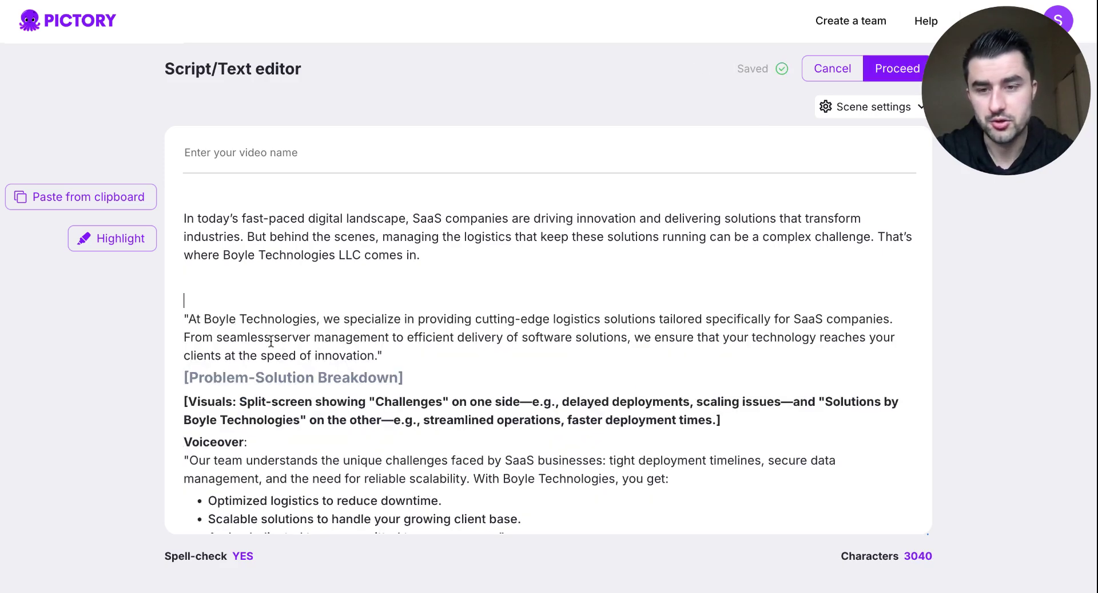
pyautogui.click(190, 316)
pyautogui.press('BackSpace')
# - Remove the [Problem-Solution Breakdown] heading, split-screen Visuals note, Voiceover label and quote before 'Our team'
pyautogui.tripleClick(407, 377)
pyautogui.press('BackSpace')
pyautogui.scroll(-1, 253, 380)
pyautogui.keyDown('shift'); pyautogui.click(253, 380); pyautogui.keyUp('shift')
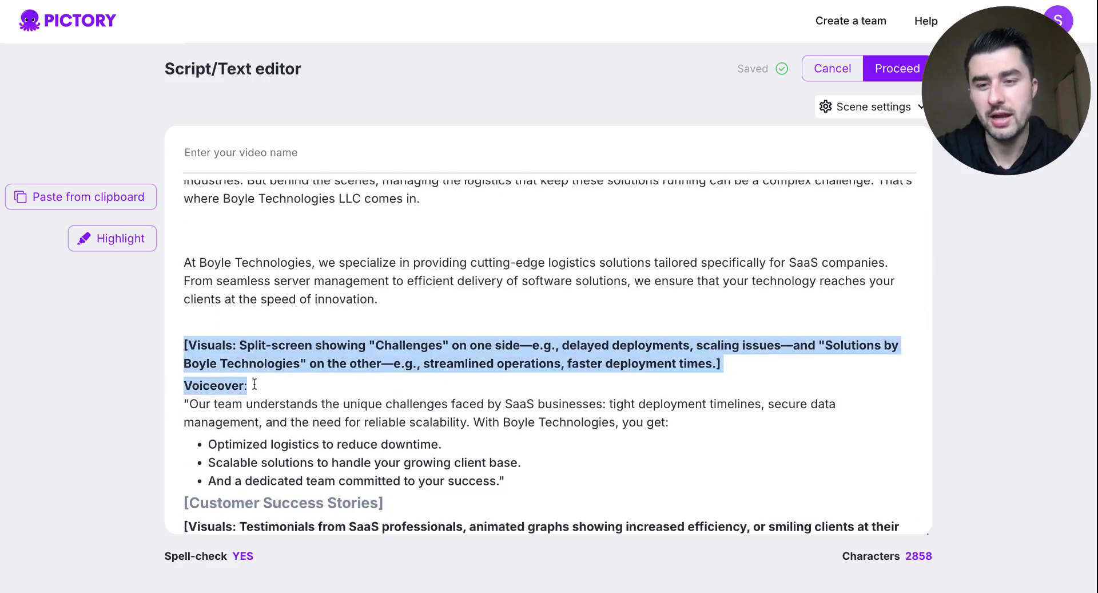
pyautogui.press('BackSpace')
pyautogui.click(188, 362)
pyautogui.press('BackSpace')
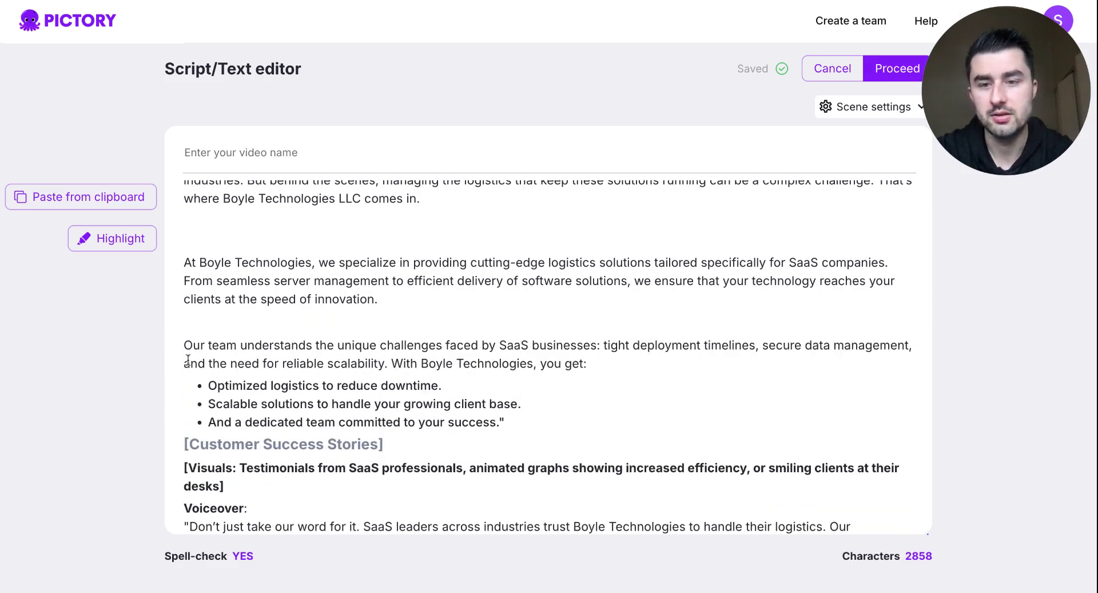
# - Strip the Customer Success Stories heading, testimonials direction, Voiceover label and quotes around the 'Don't just take' paragraph
pyautogui.scroll(-1, 332, 324)
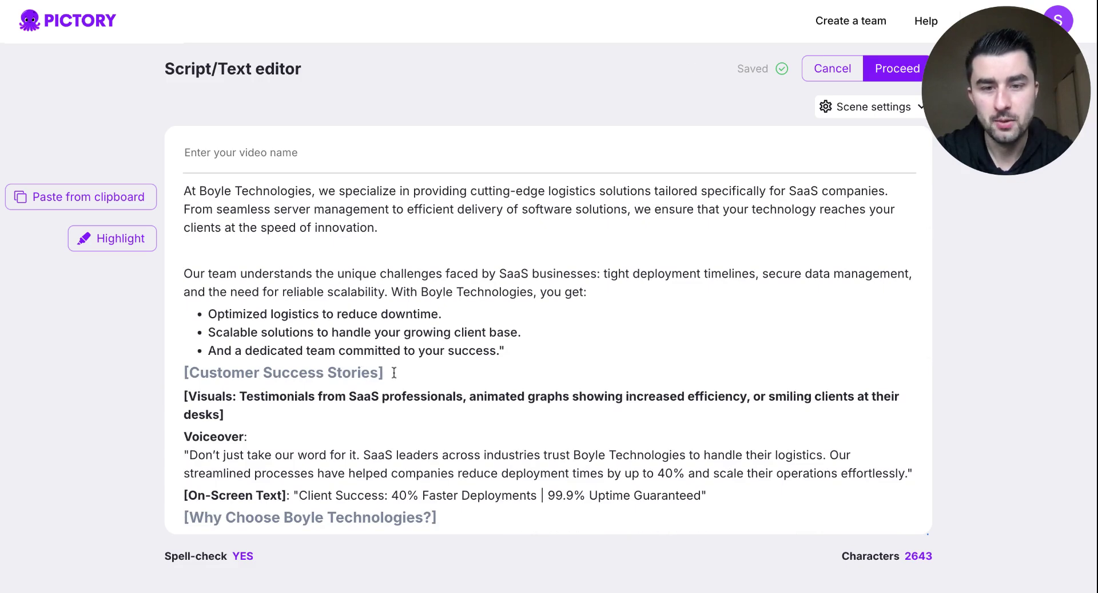
pyautogui.moveTo(396, 372); pyautogui.dragTo(184, 373)
pyautogui.press('BackSpace')
pyautogui.press('BackSpace')
pyautogui.press('BackSpace')
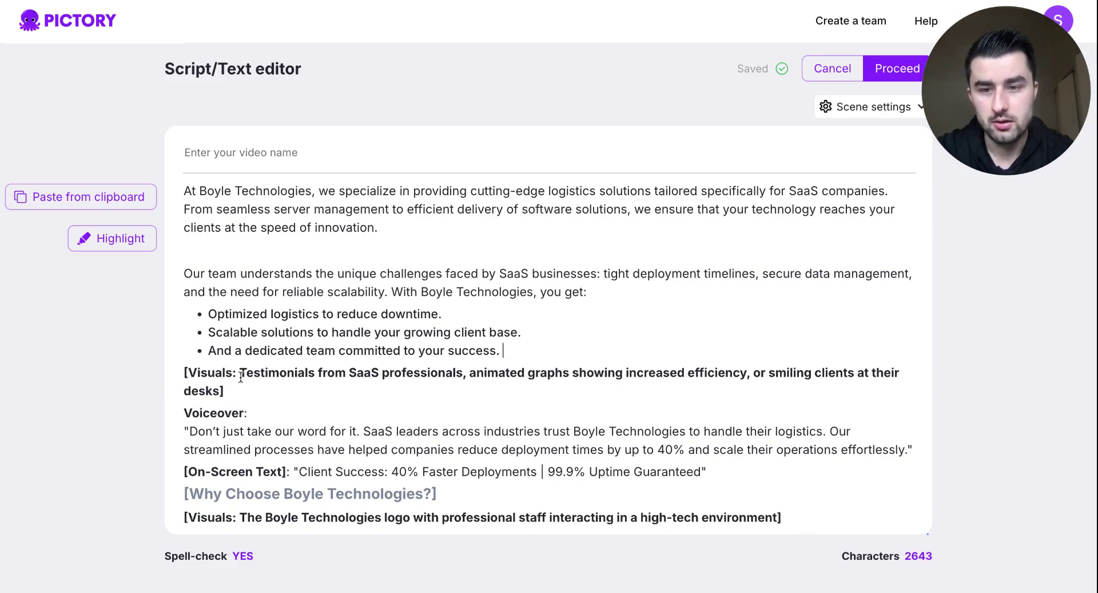
pyautogui.tripleClick(238, 385)
pyautogui.press('BackSpace')
pyautogui.tripleClick(251, 395)
pyautogui.press('BackSpace')
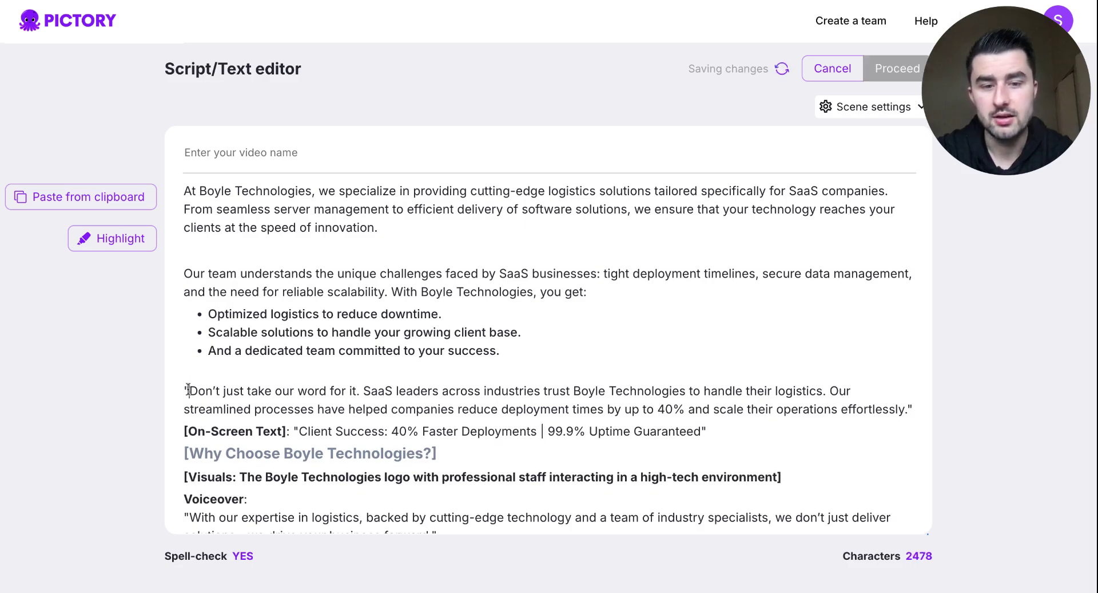
pyautogui.click(189, 390)
pyautogui.press('BackSpace')
pyautogui.click(918, 409)
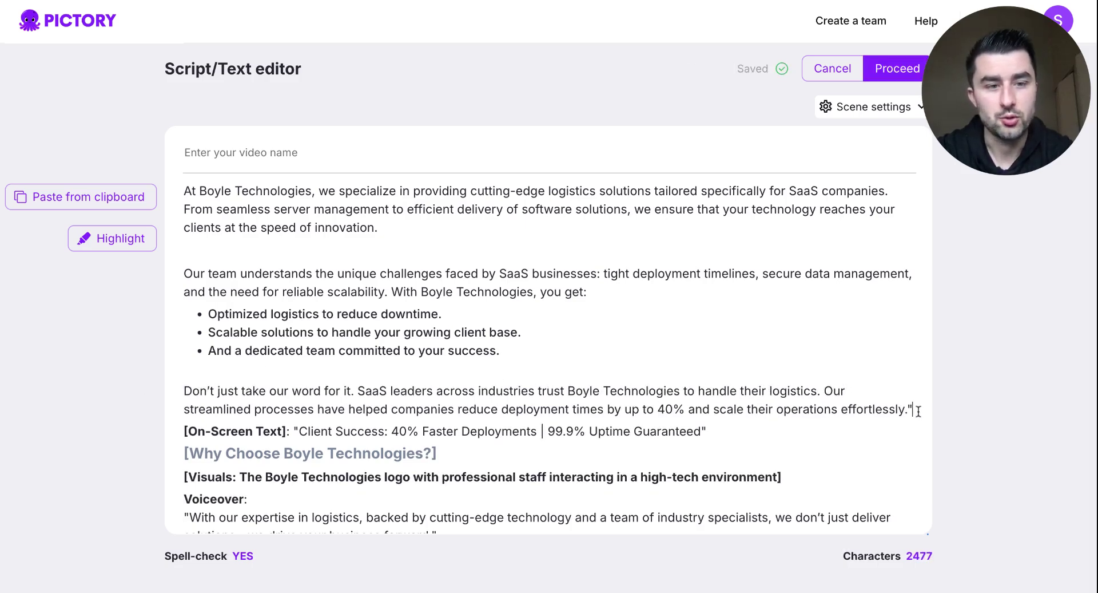
pyautogui.press('BackSpace')
# - Delete the On-Screen Text label, Why Choose heading with its visuals and label, and quotes around 'With our expertise'
pyautogui.moveTo(298, 432); pyautogui.dragTo(148, 438)
pyautogui.press('BackSpace')
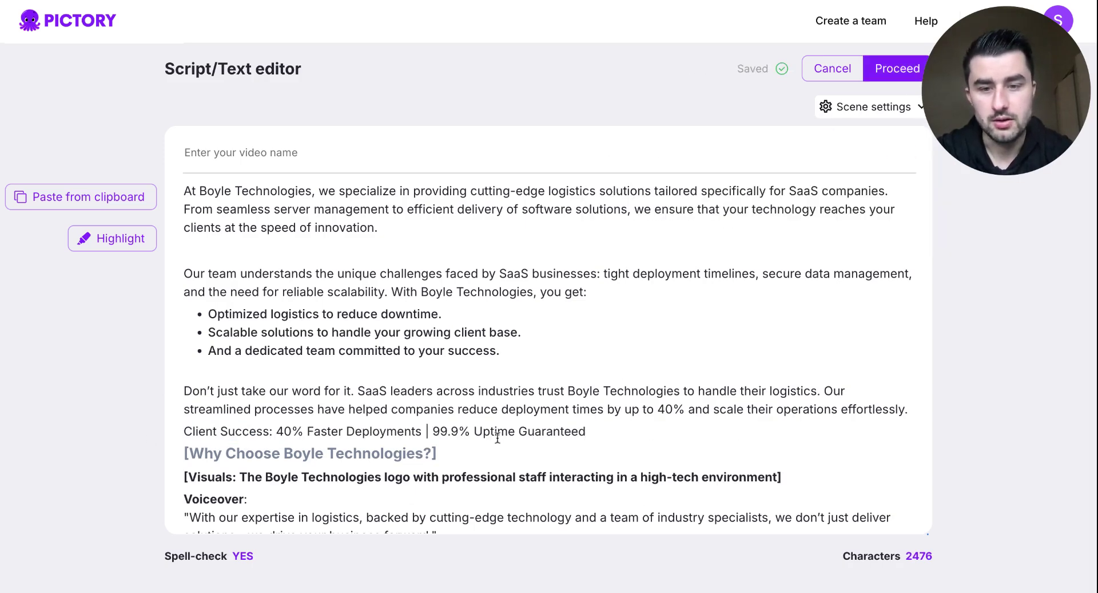
pyautogui.scroll(-1, 480, 435)
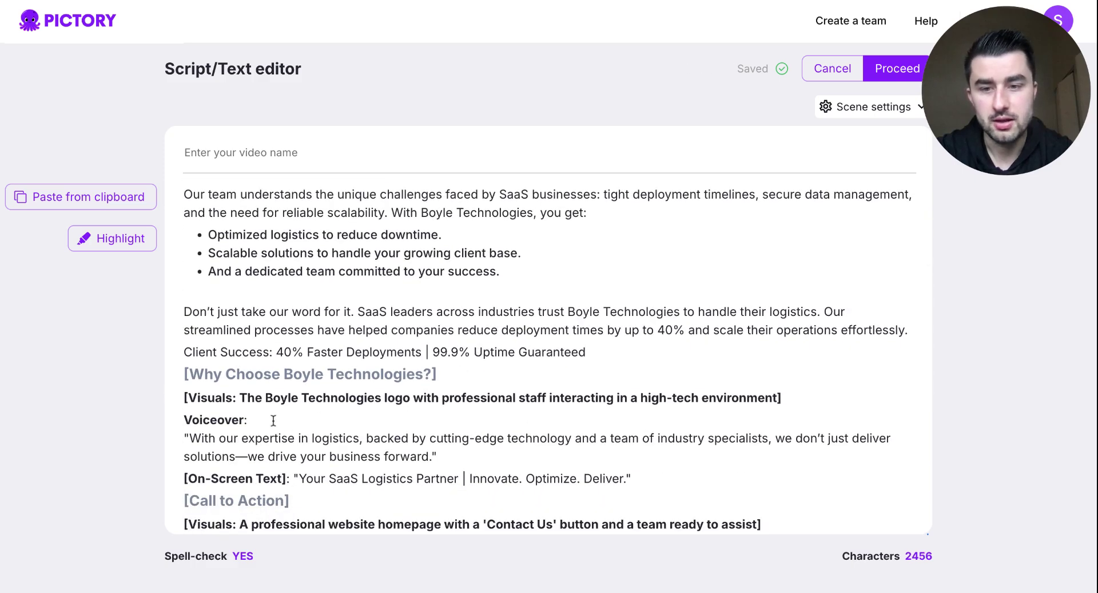
pyautogui.moveTo(271, 423); pyautogui.dragTo(143, 378)
pyautogui.press('BackSpace')
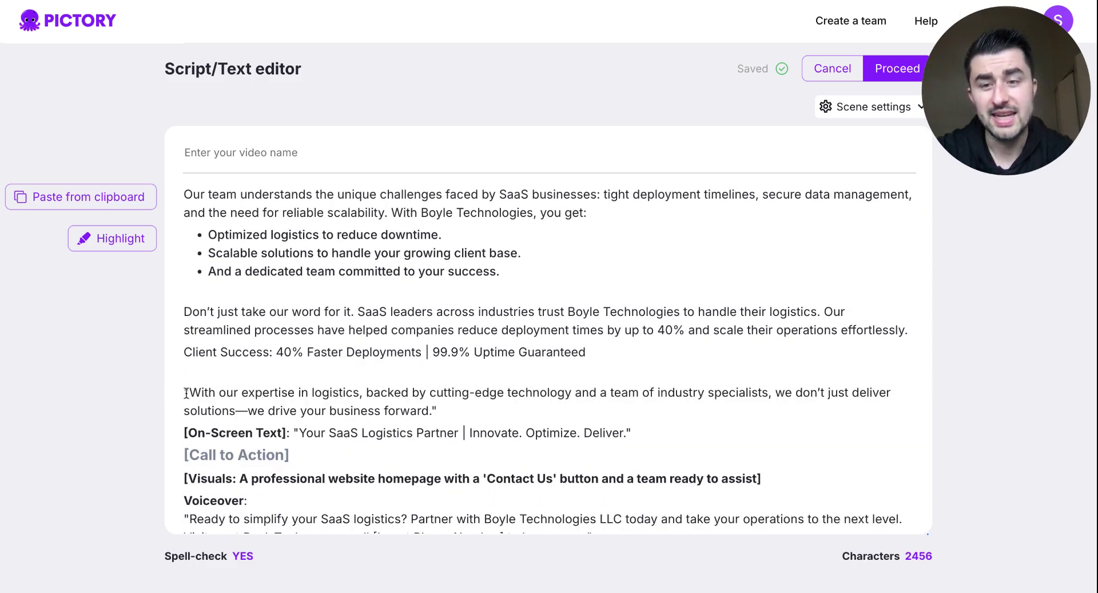
pyautogui.press('Delete')
pyautogui.scroll(-1, 343, 385)
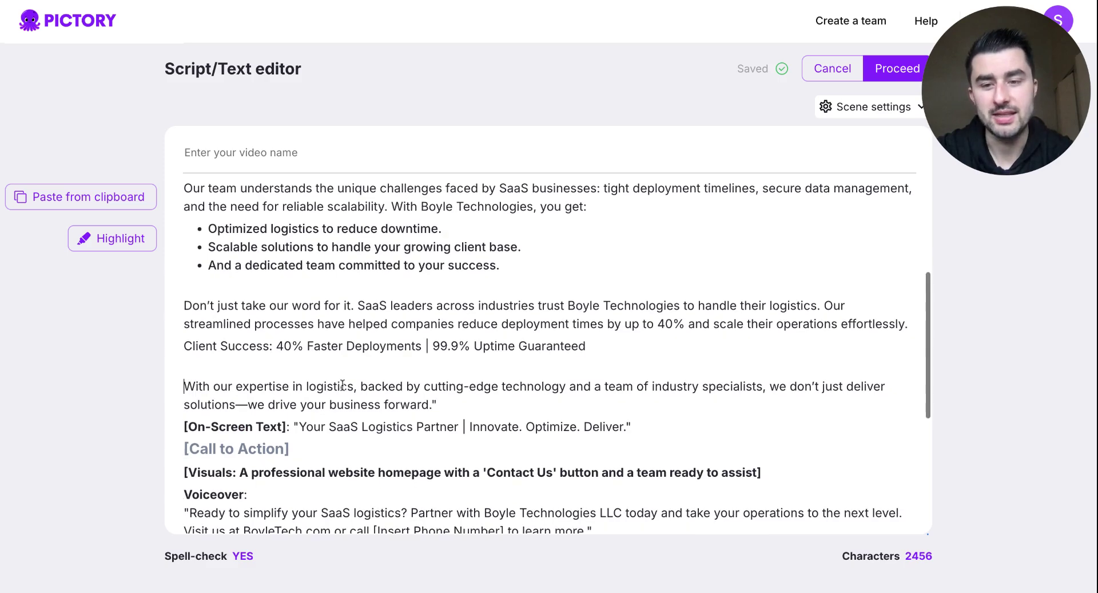
pyautogui.click(458, 407)
pyautogui.press('BackSpace')
# - Remove the Call to Action heading and the On-Screen Text label and quote before 'Your SaaS'
pyautogui.scroll(-1, 458, 407)
pyautogui.doubleClick(292, 416)
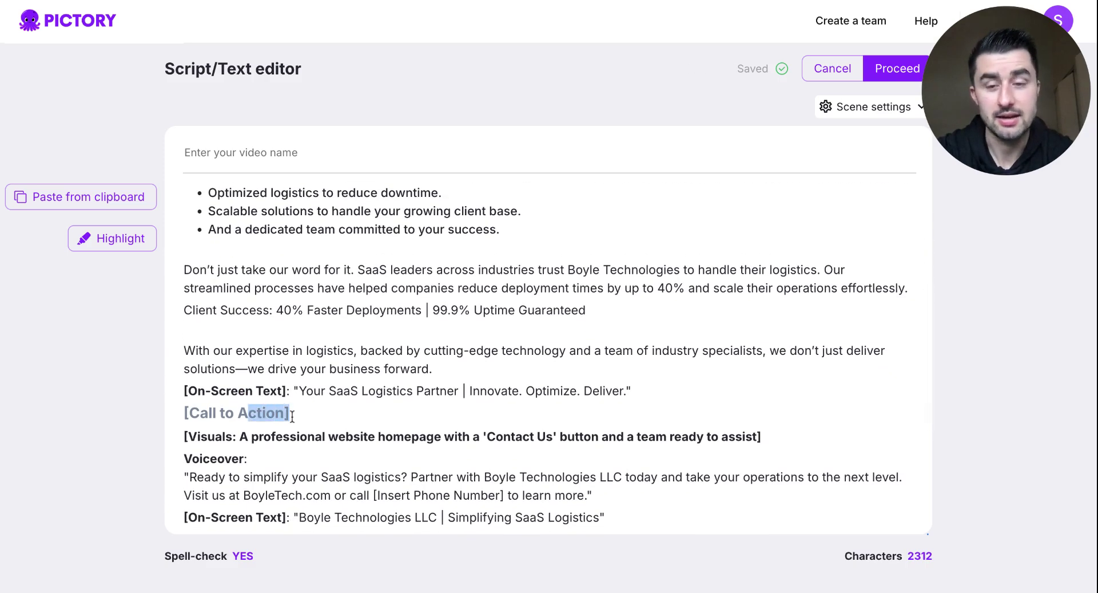
pyautogui.tripleClick(293, 416)
pyautogui.press('BackSpace')
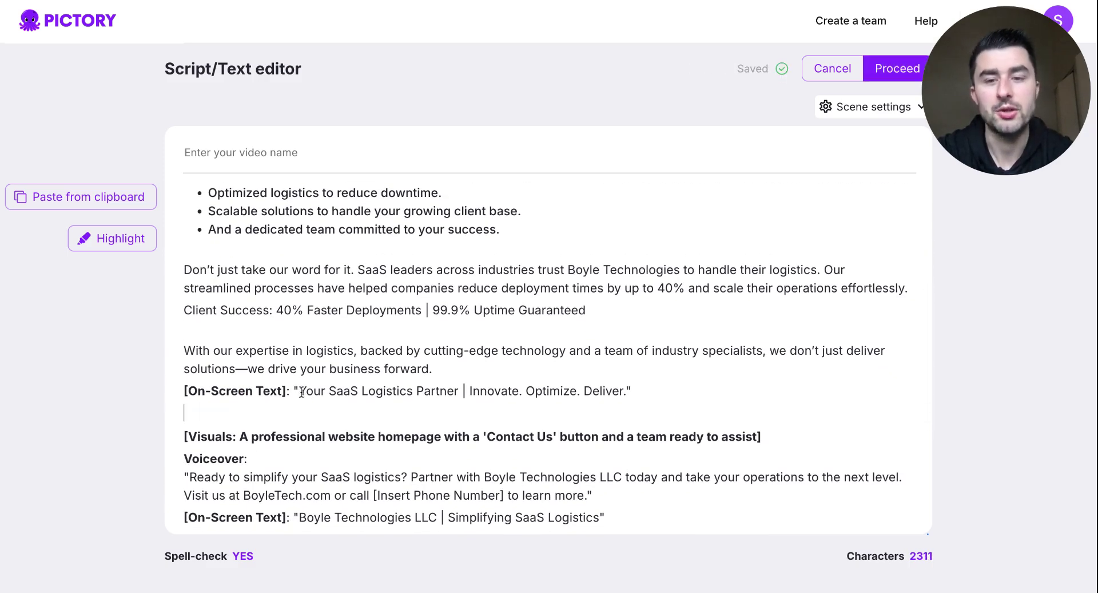
pyautogui.moveTo(302, 392); pyautogui.dragTo(184, 393)
pyautogui.press('BackSpace')
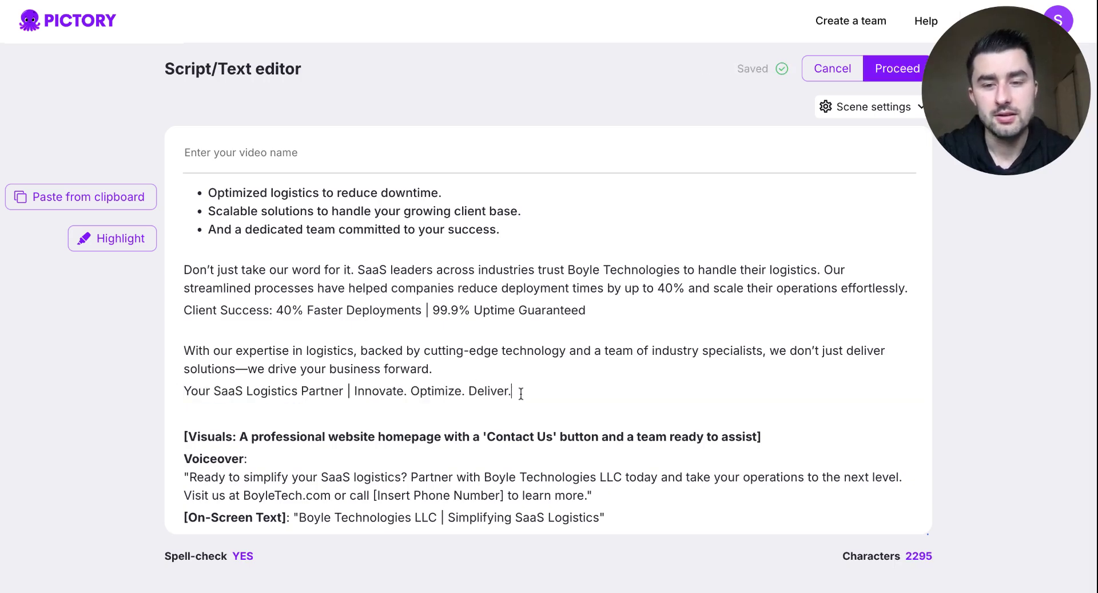
# - Delete the website visuals direction, its Voiceover label, and the leftover ChatGPT text at the end
pyautogui.scroll(-3, 521, 393)
pyautogui.moveTo(257, 363); pyautogui.dragTo(156, 337)
pyautogui.press('BackSpace')
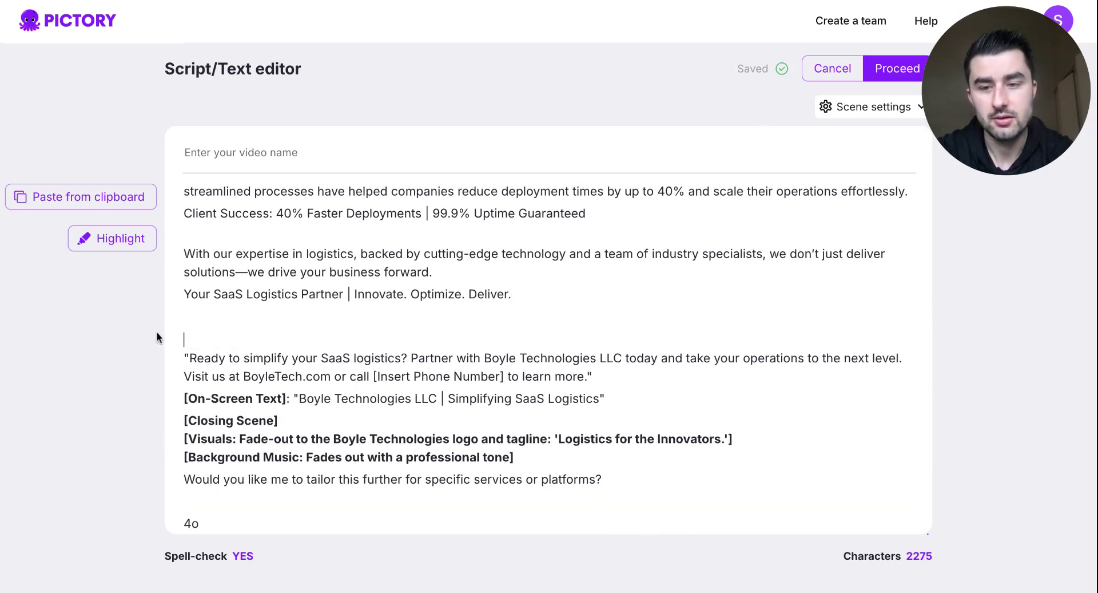
pyautogui.scroll(-3, 338, 462)
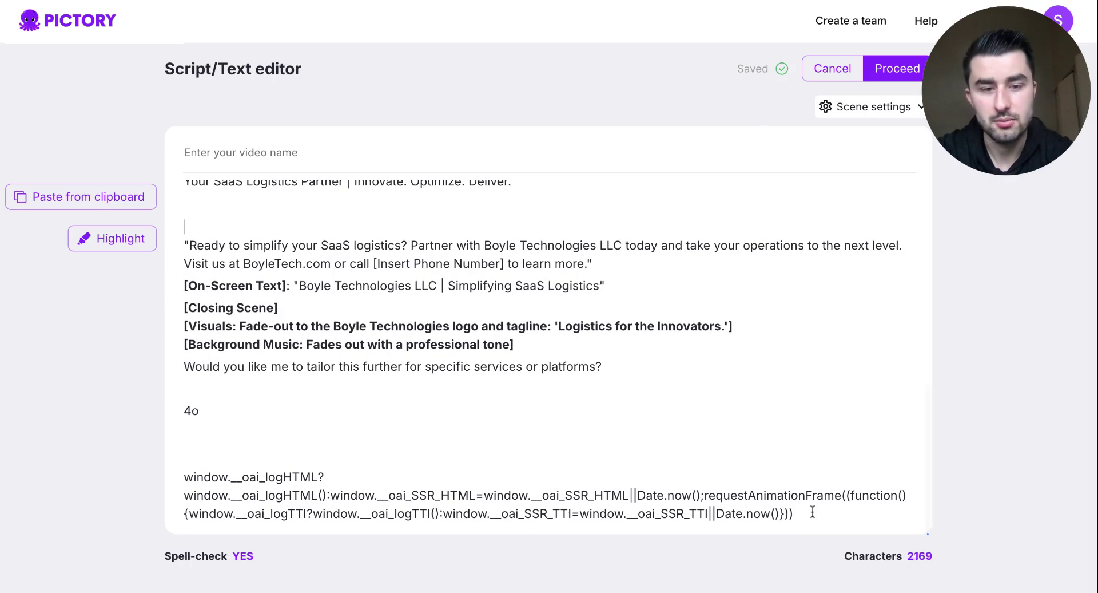
pyautogui.moveTo(813, 511); pyautogui.dragTo(181, 360)
pyautogui.press('BackSpace')
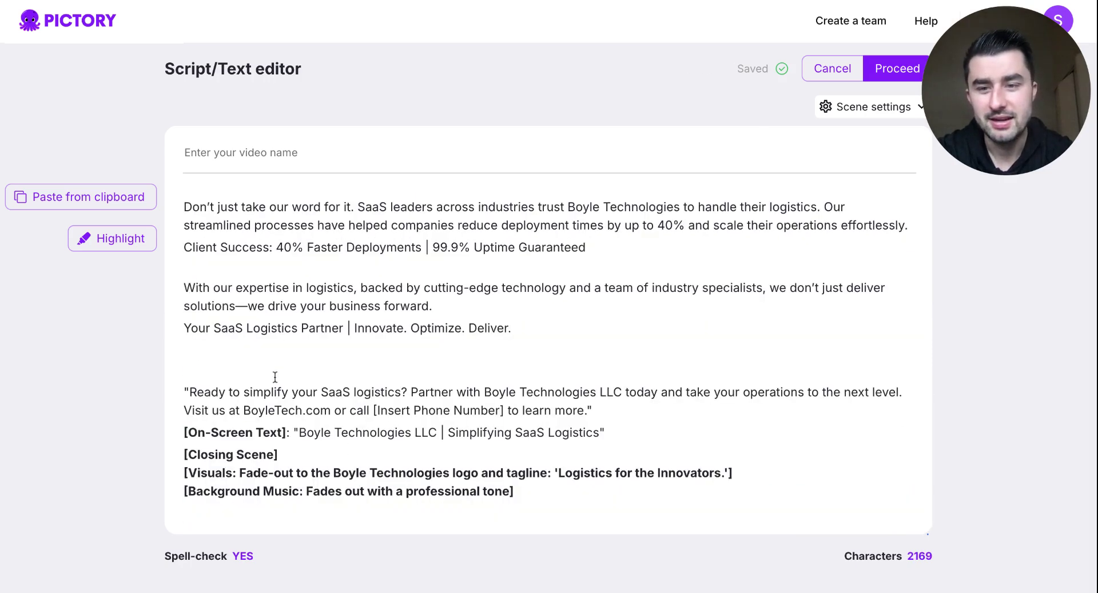
# - Remove the closing scene and music directions and the On-Screen Text label before 'Boyle Technologies LLC'
pyautogui.moveTo(524, 495); pyautogui.dragTo(155, 452)
pyautogui.press('BackSpace')
pyautogui.moveTo(304, 468); pyautogui.dragTo(162, 468)
pyautogui.press('BackSpace')
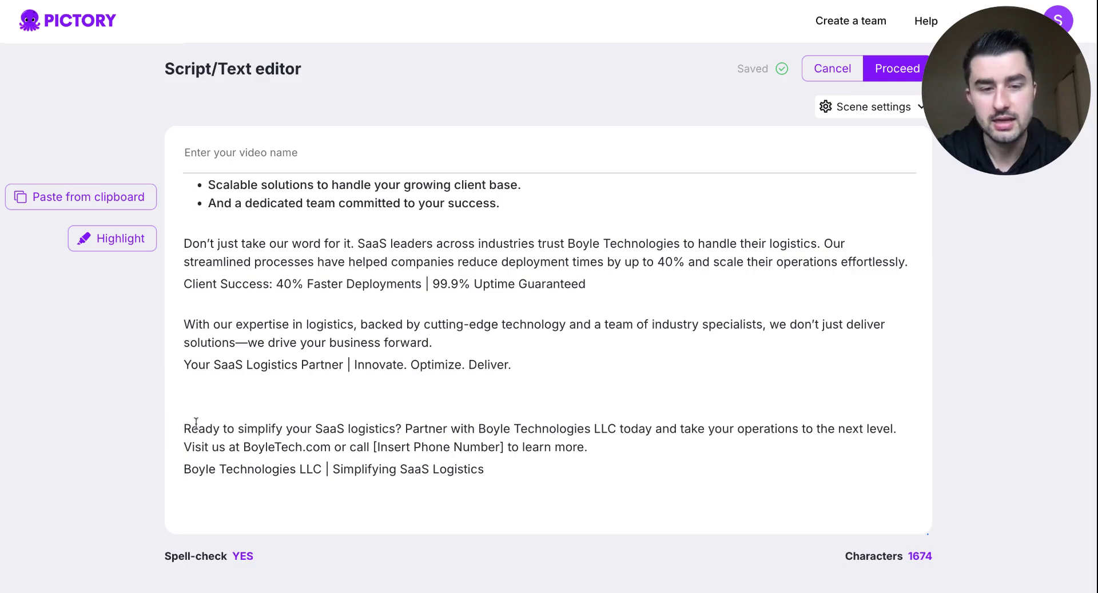
# - Generate the 22-scene storyboard from the cleaned script and decline the Create a video guide
pyautogui.click(893, 71)
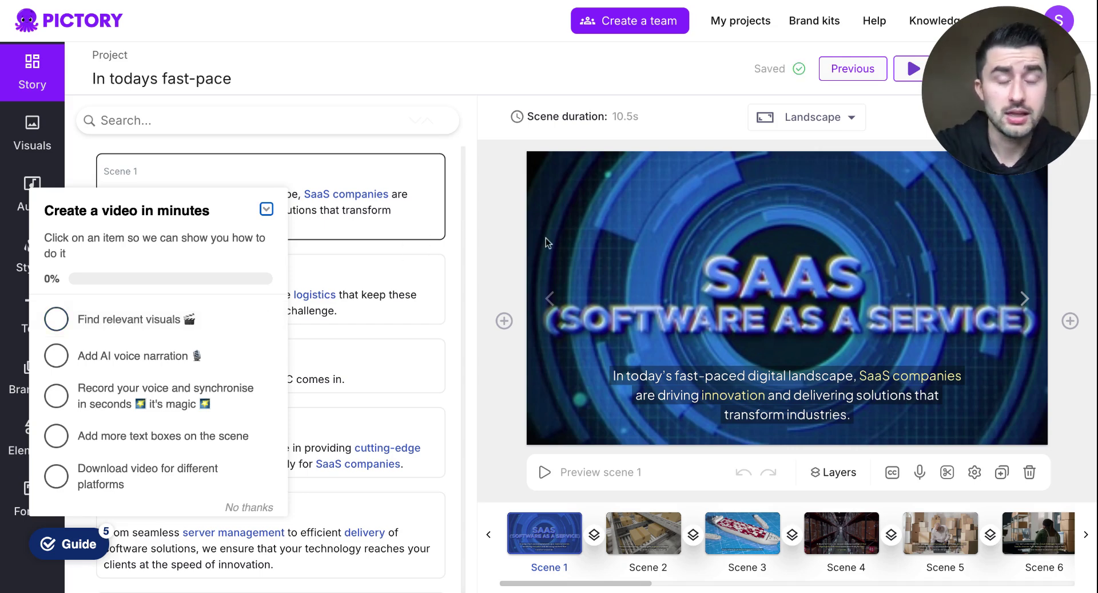
pyautogui.click(267, 209)
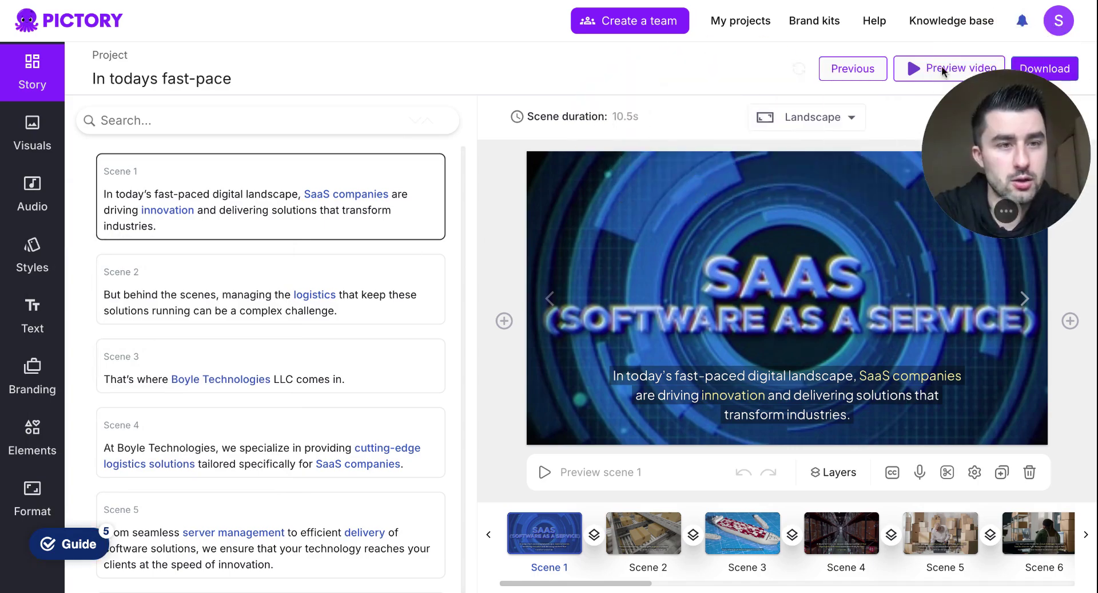
pyautogui.click(938, 71)
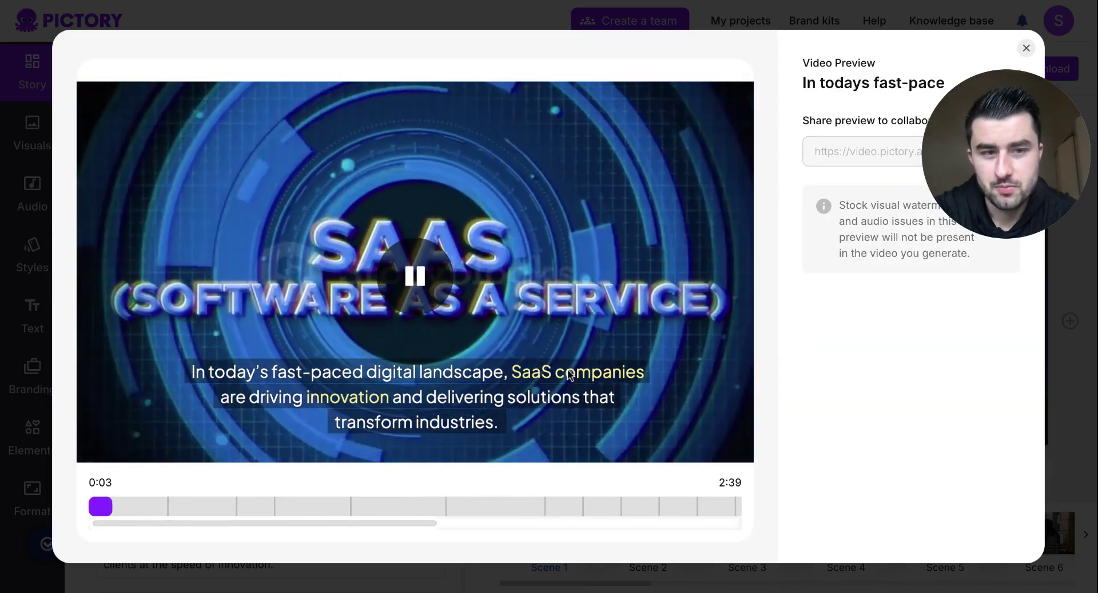
pyautogui.click(431, 291)
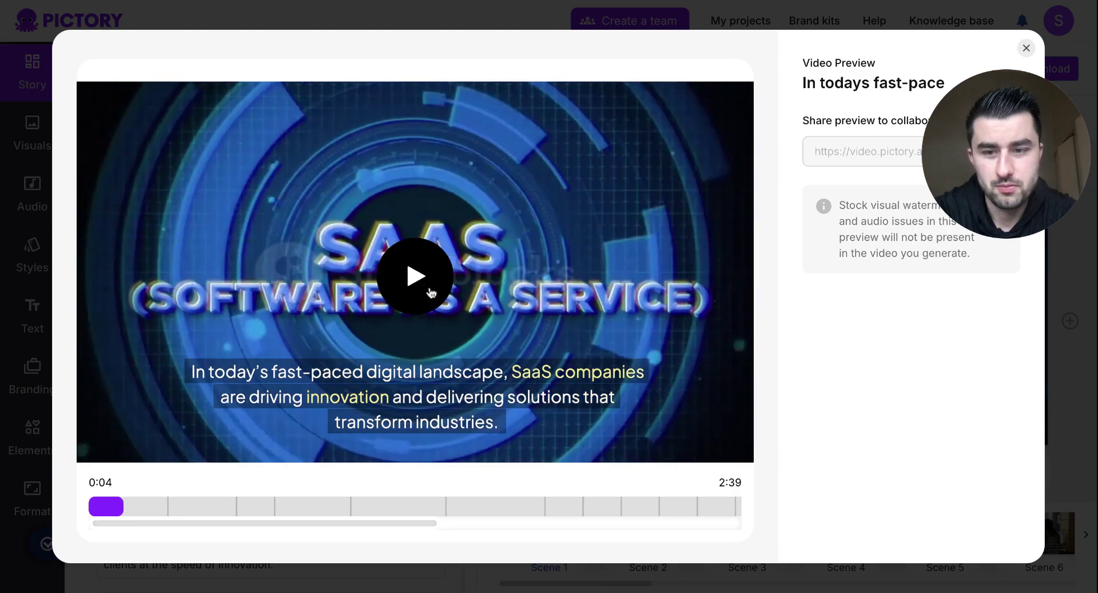
pyautogui.click(431, 292)
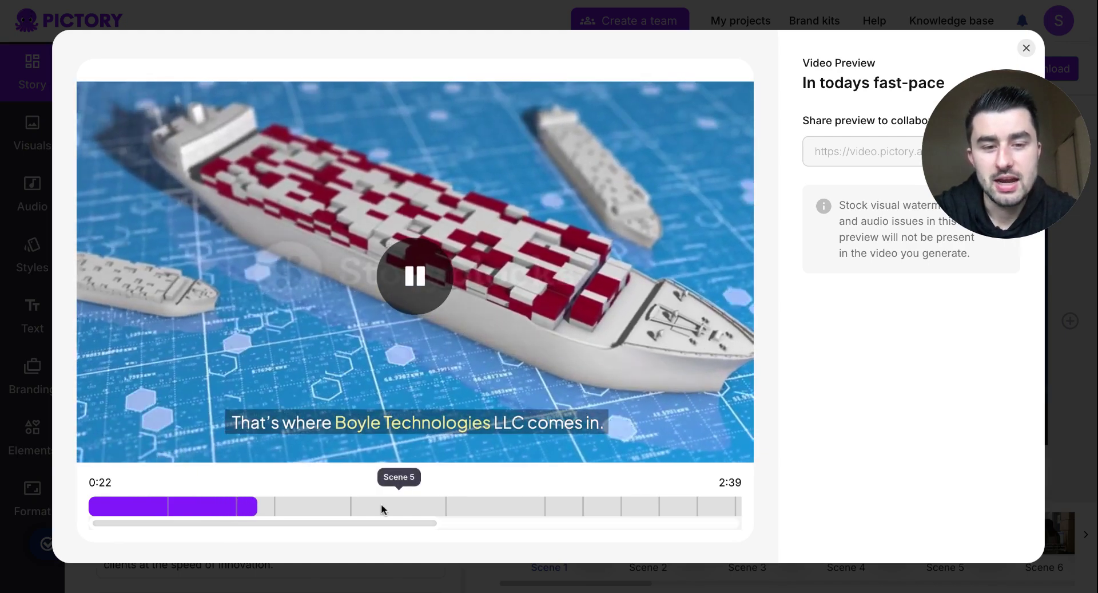
pyautogui.click(381, 503)
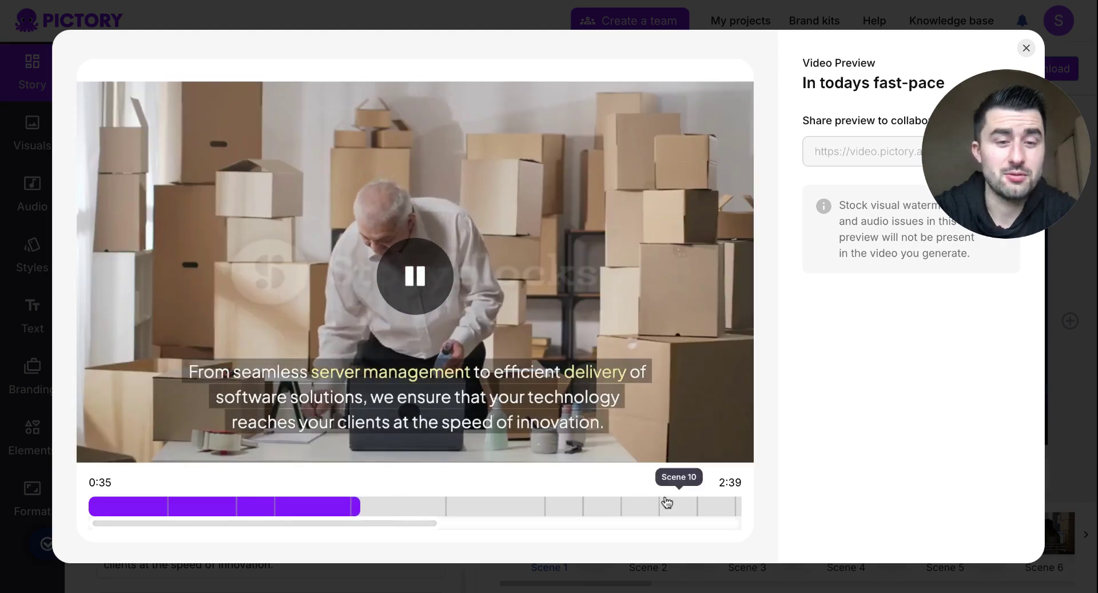
pyautogui.click(1027, 48)
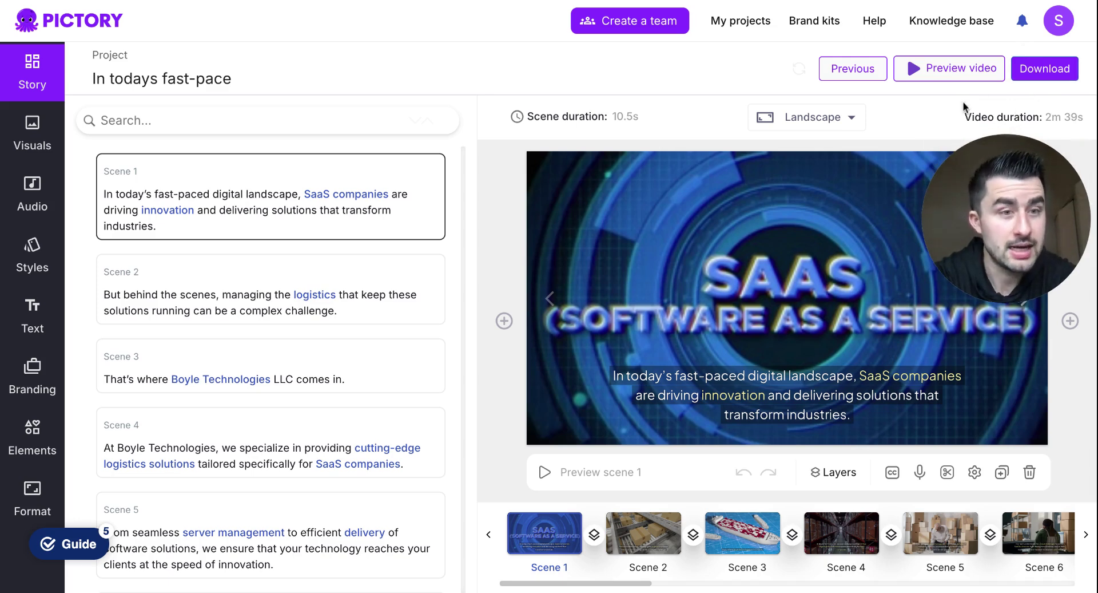
pyautogui.click(852, 119)
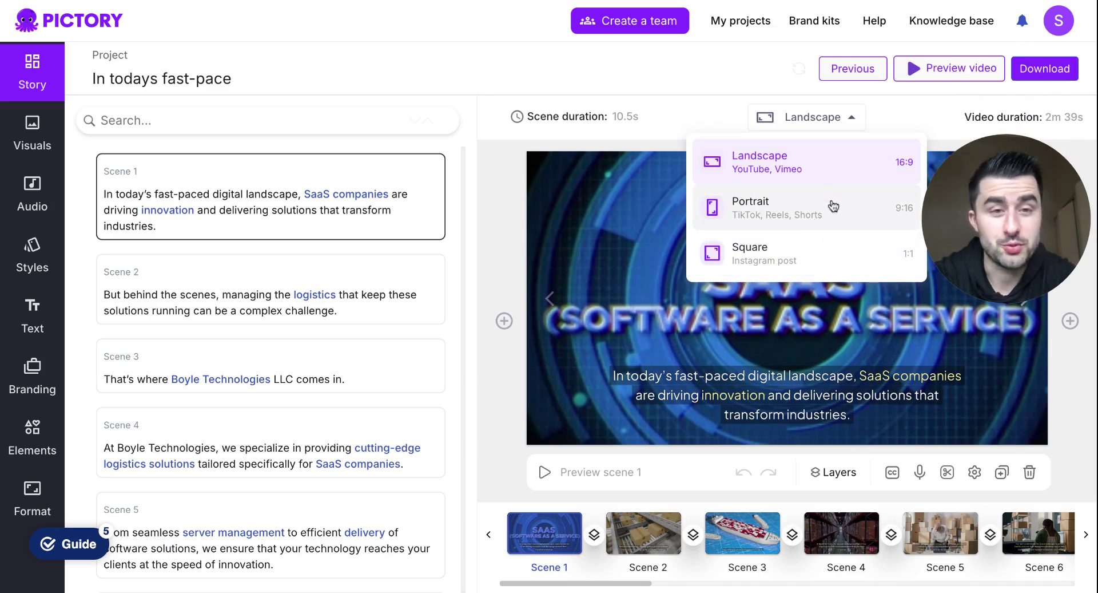
pyautogui.click(892, 120)
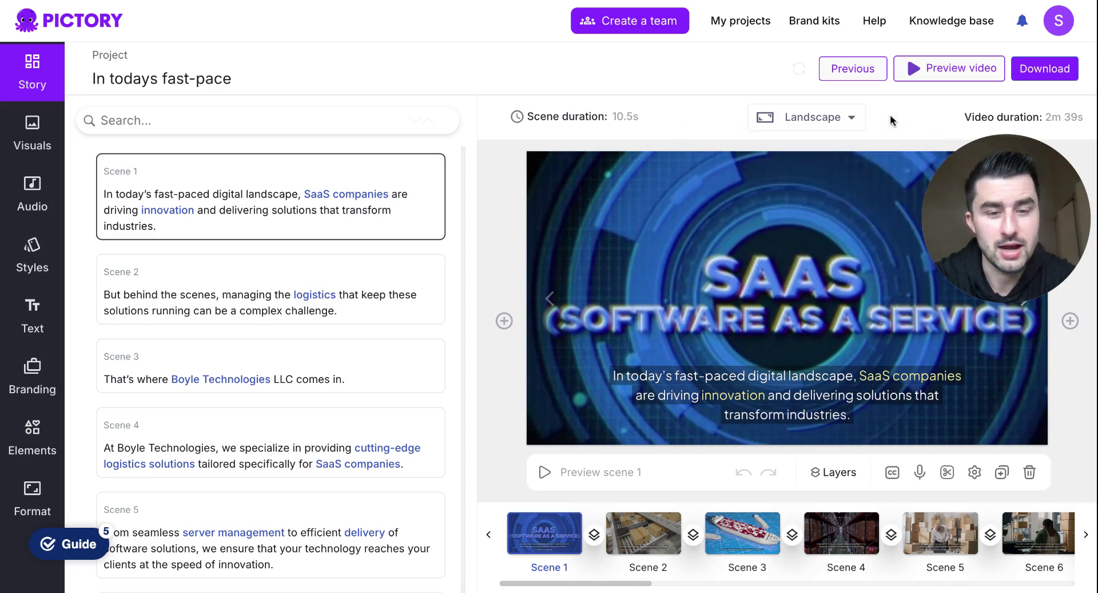
pyautogui.scroll(-1, 356, 377)
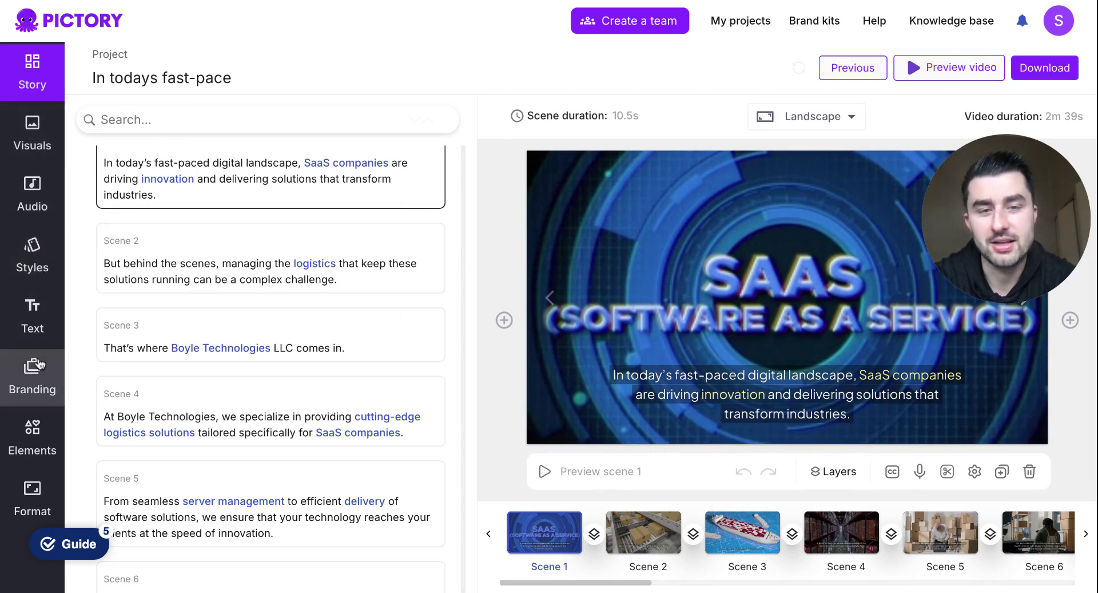
pyautogui.scroll(1, 272, 302)
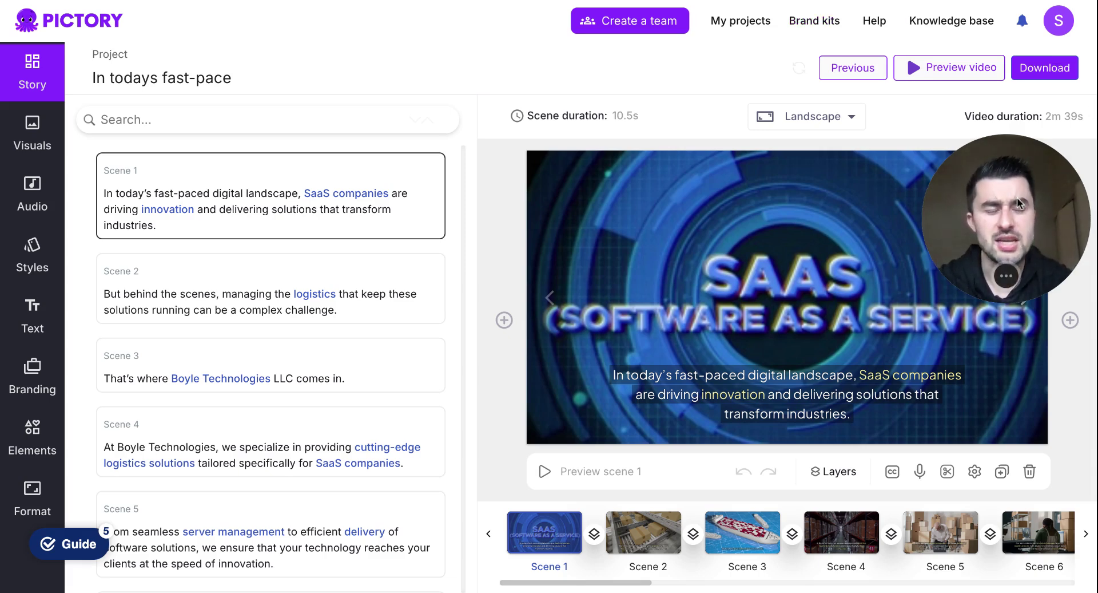
pyautogui.moveTo(1017, 197); pyautogui.dragTo(543, 189)
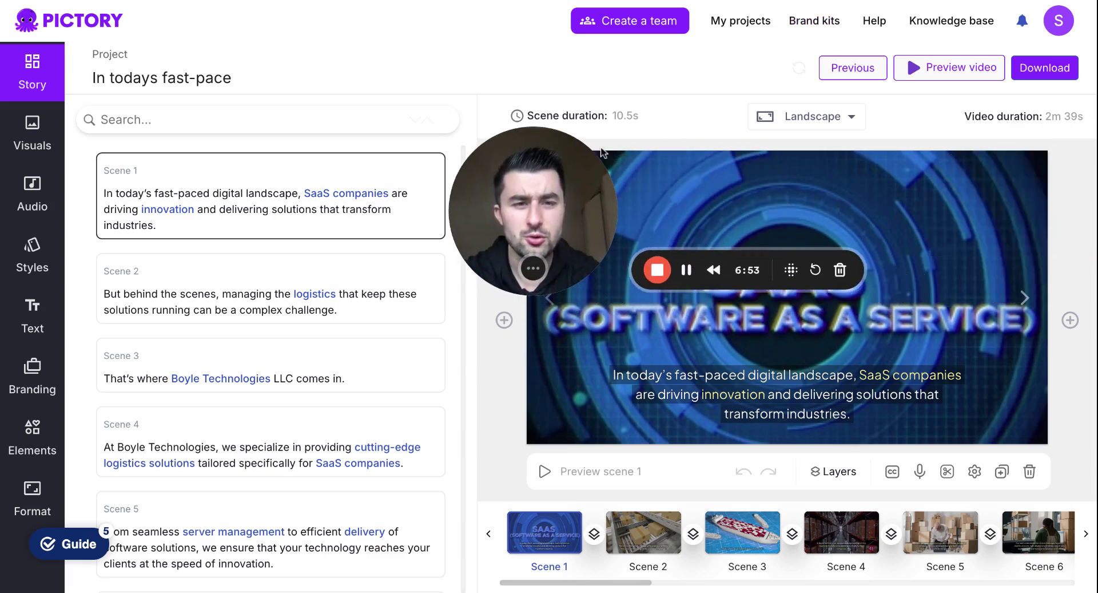